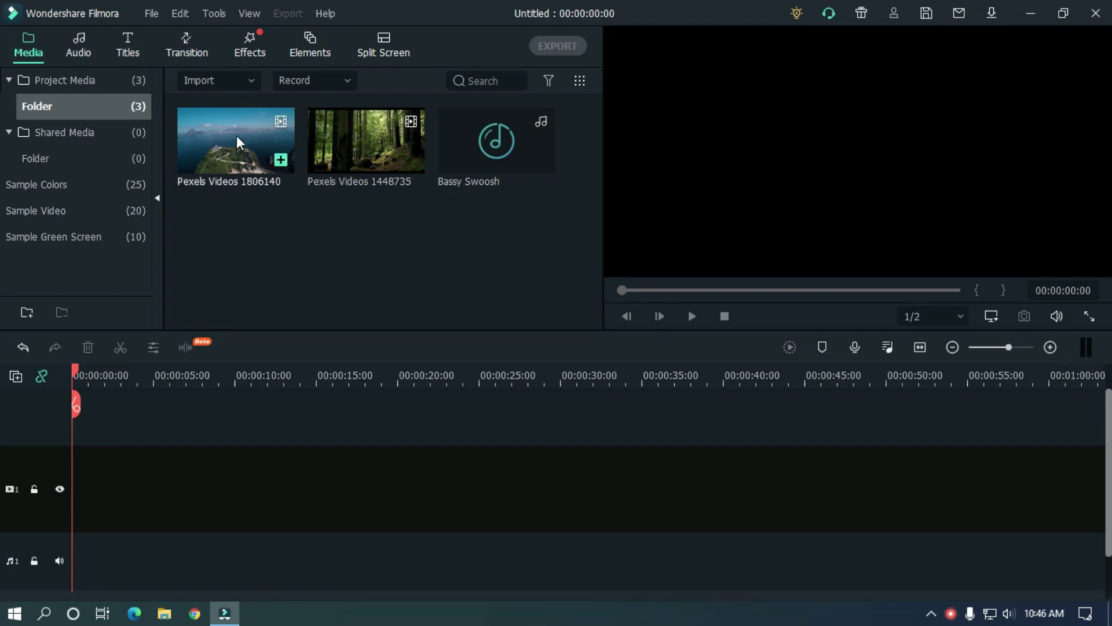
# Add the island aerial clip to video track 1 at 1920x1080 25fps, playhead at 00:00:01:20.
pyautogui.moveTo(237, 136); pyautogui.dragTo(56, 513)
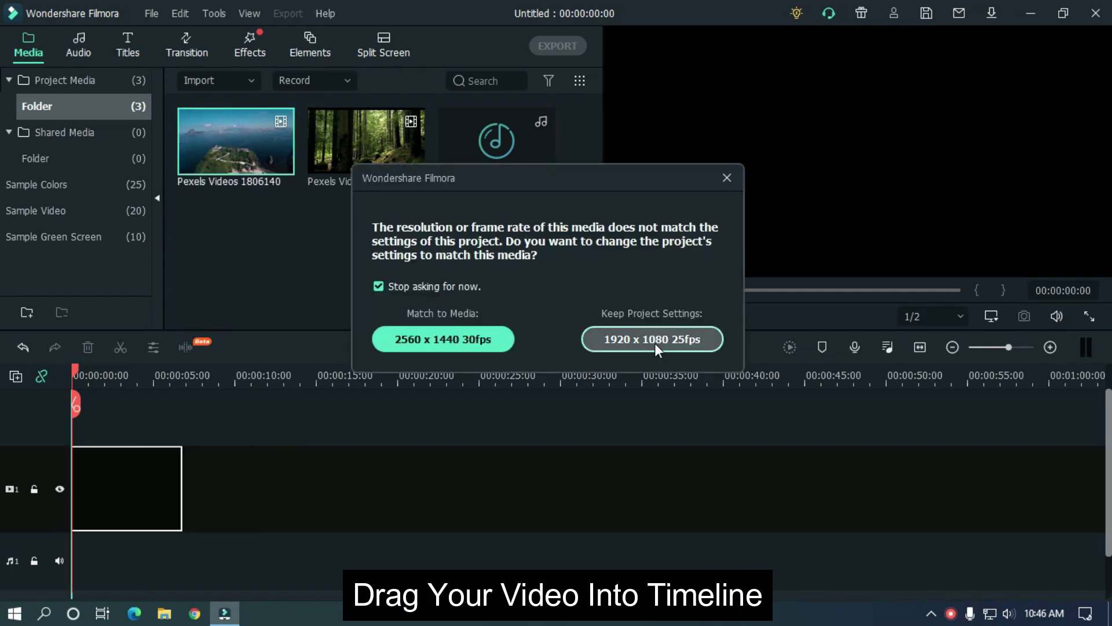
pyautogui.click(657, 341)
pyautogui.moveTo(144, 371); pyautogui.dragTo(706, 375)
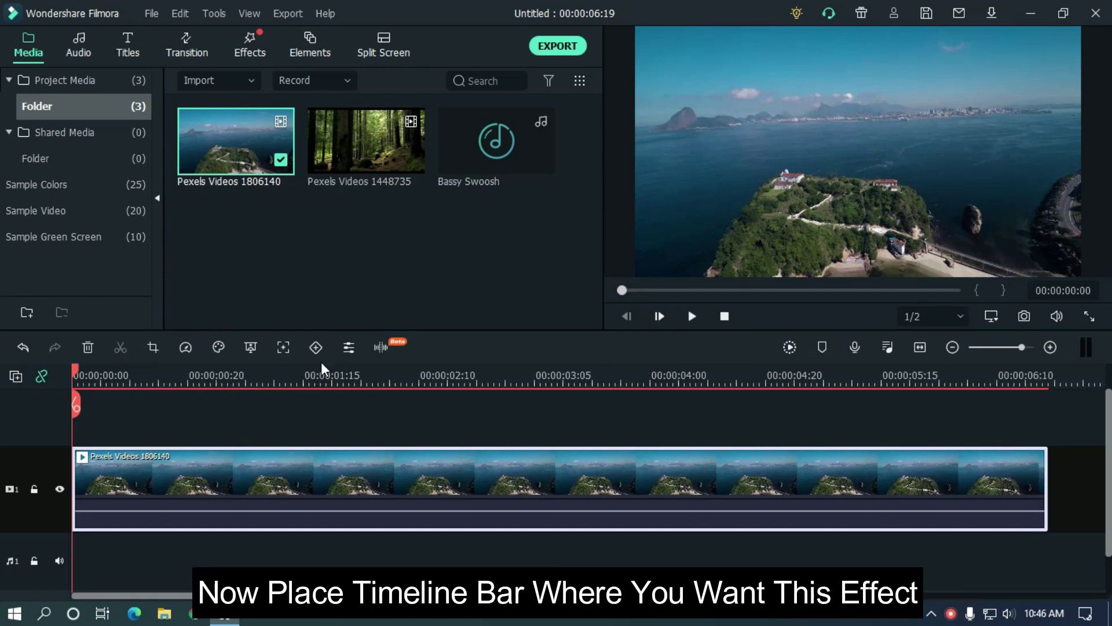
pyautogui.click(273, 373)
pyautogui.moveTo(272, 373); pyautogui.dragTo(467, 366)
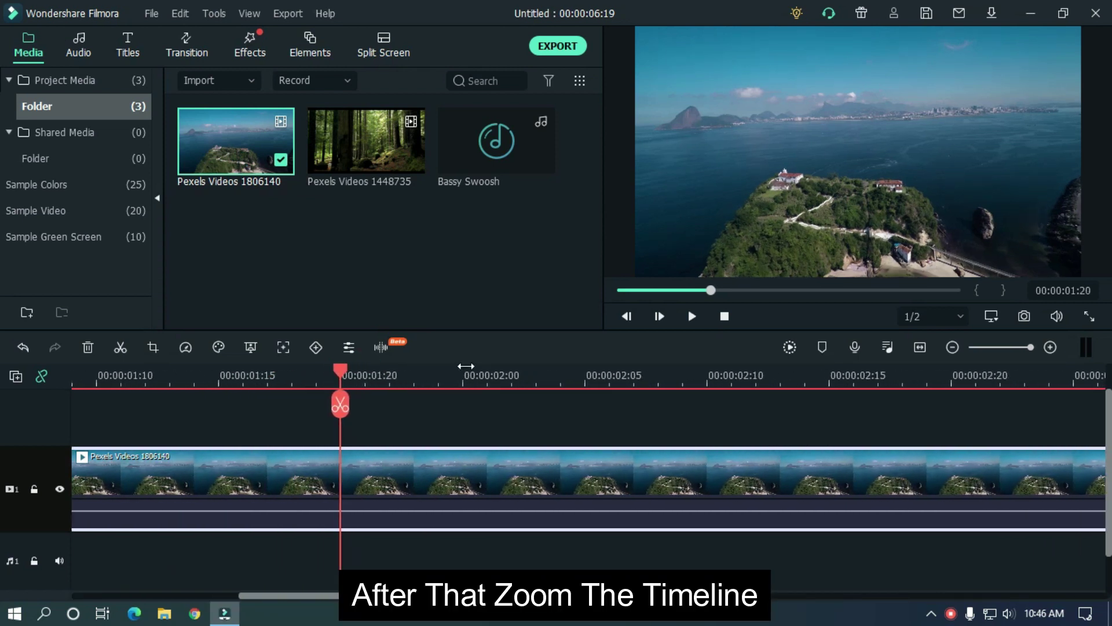
# Add a first custom-animation keyframe at 100% scale on the island clip.
pyautogui.doubleClick(413, 466)
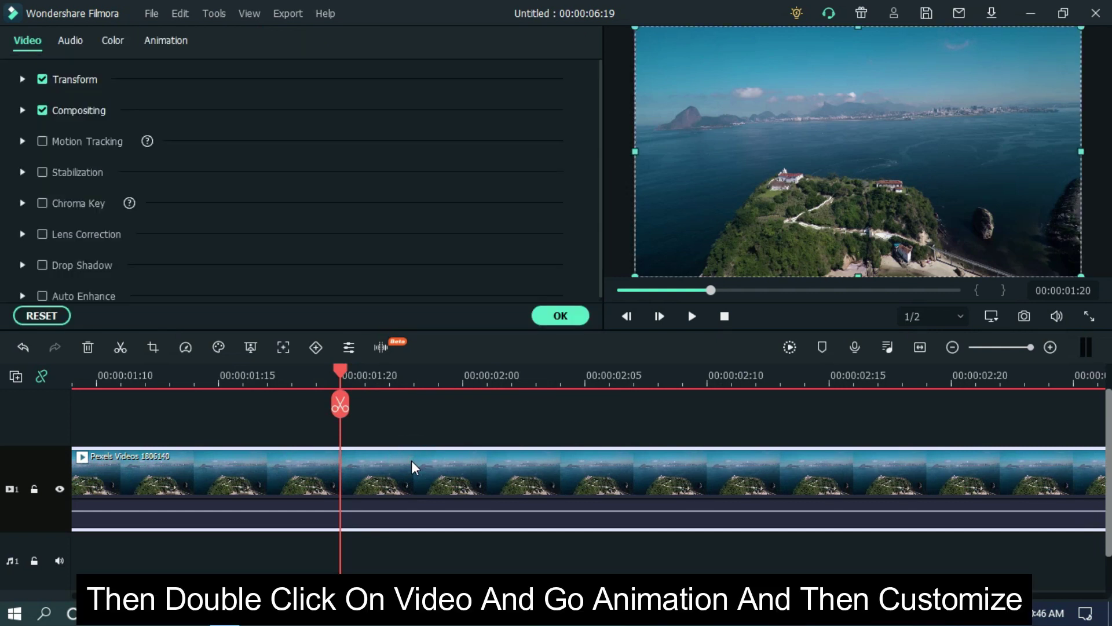
pyautogui.click(161, 50)
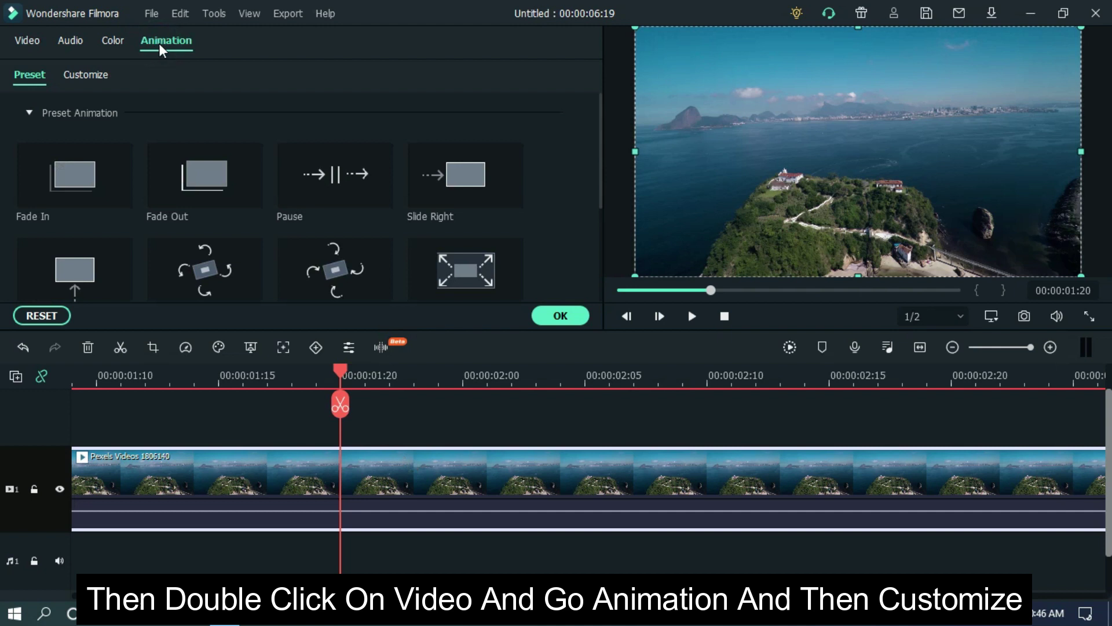
pyautogui.click(83, 76)
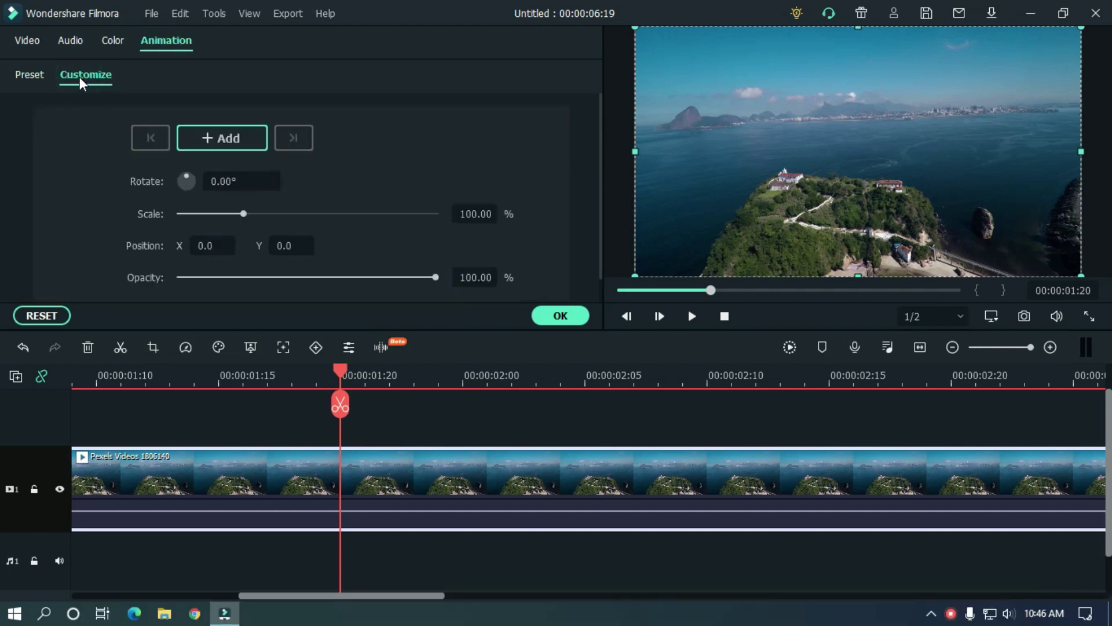
pyautogui.click(218, 145)
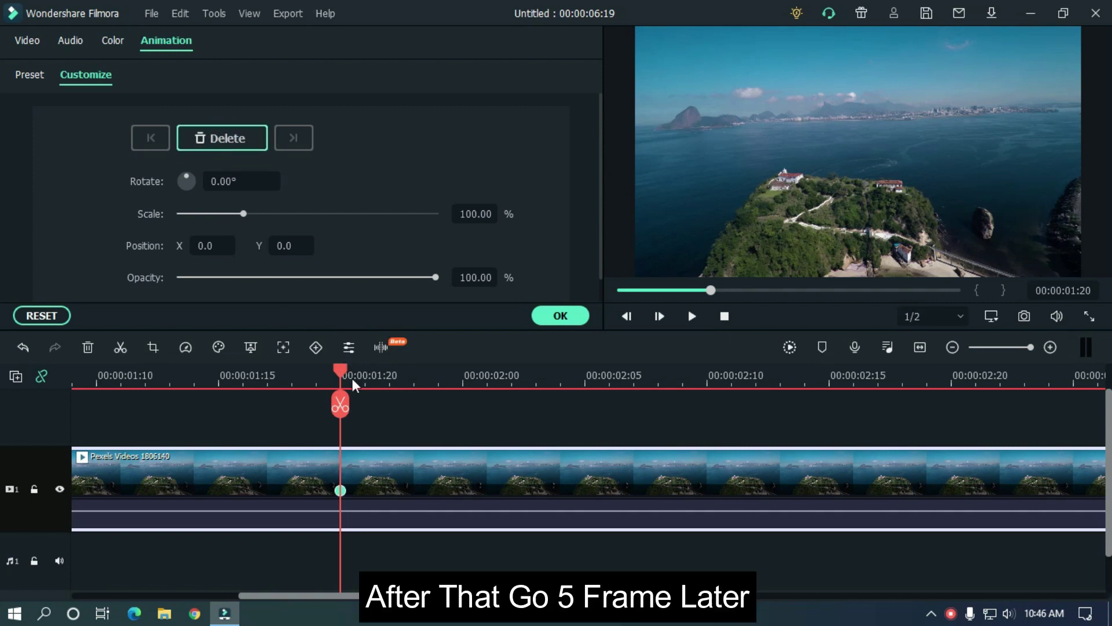
# Add a 130% scale keyframe later in the clip, keeping position at 0, 0.
pyautogui.moveTo(347, 378); pyautogui.dragTo(471, 378)
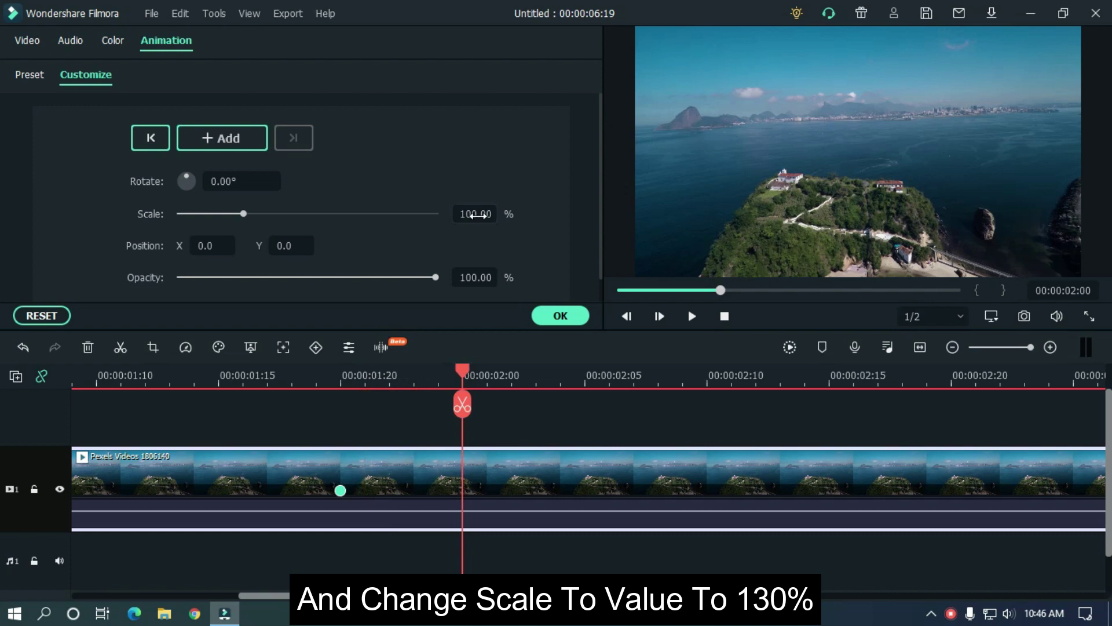
pyautogui.doubleClick(476, 214)
pyautogui.press('Return')
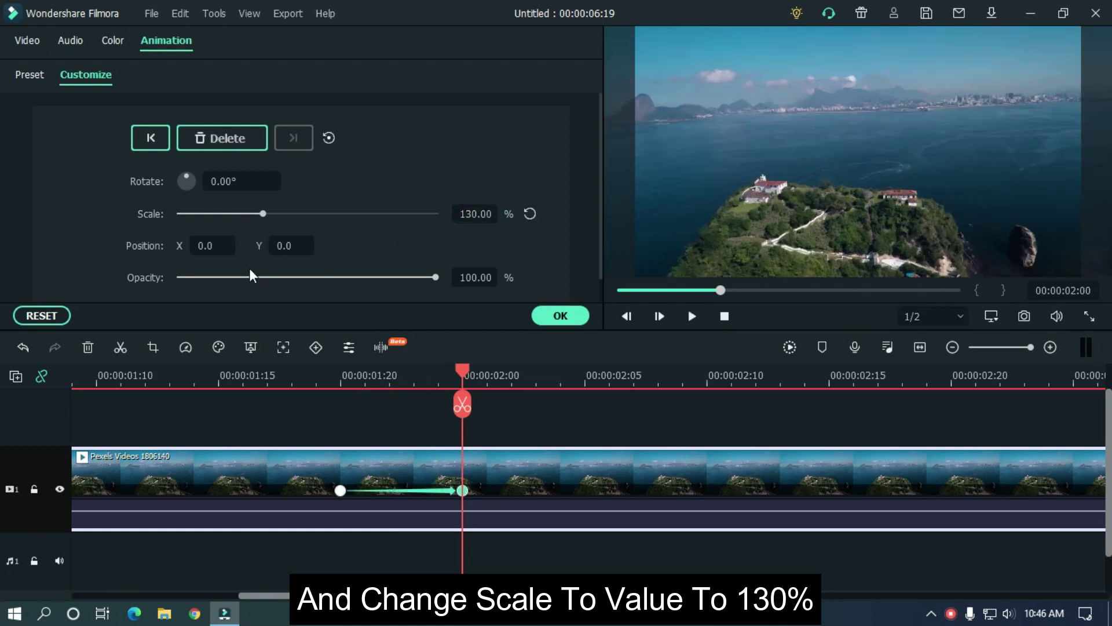
pyautogui.moveTo(288, 248); pyautogui.dragTo(210, 244)
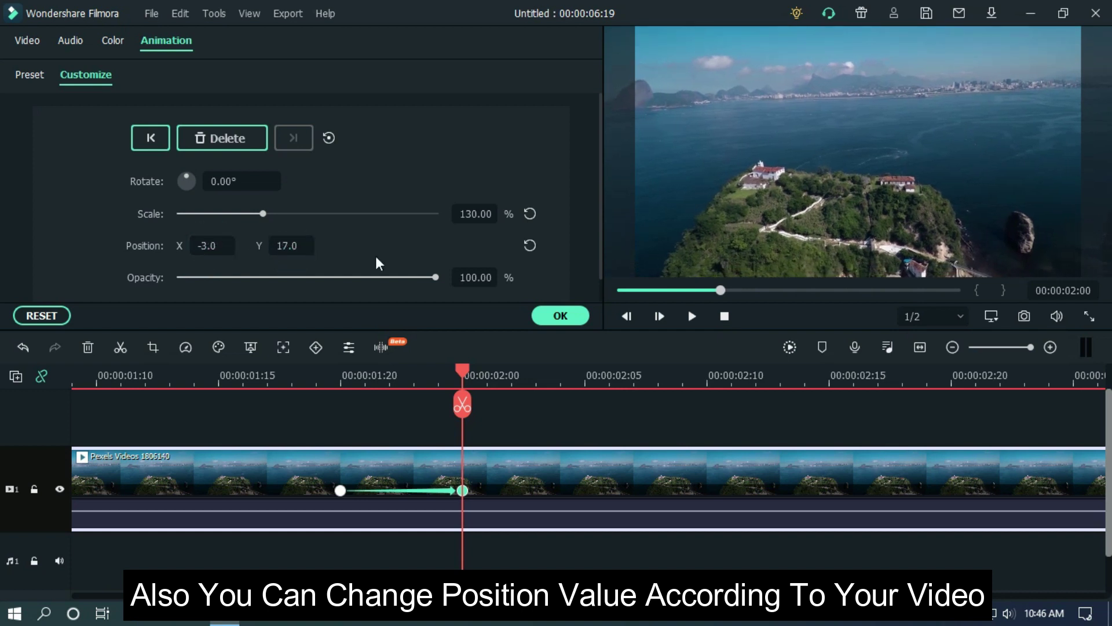
pyautogui.click(529, 246)
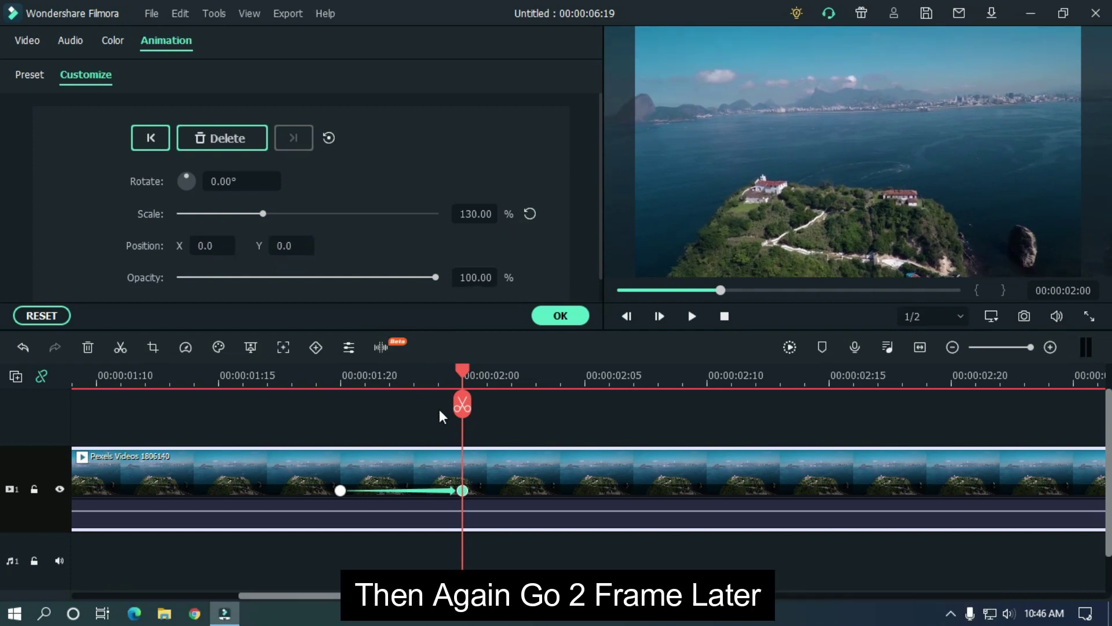
# Two frames later, add a 140% scale keyframe.
pyautogui.click(484, 379)
pyautogui.click(515, 377)
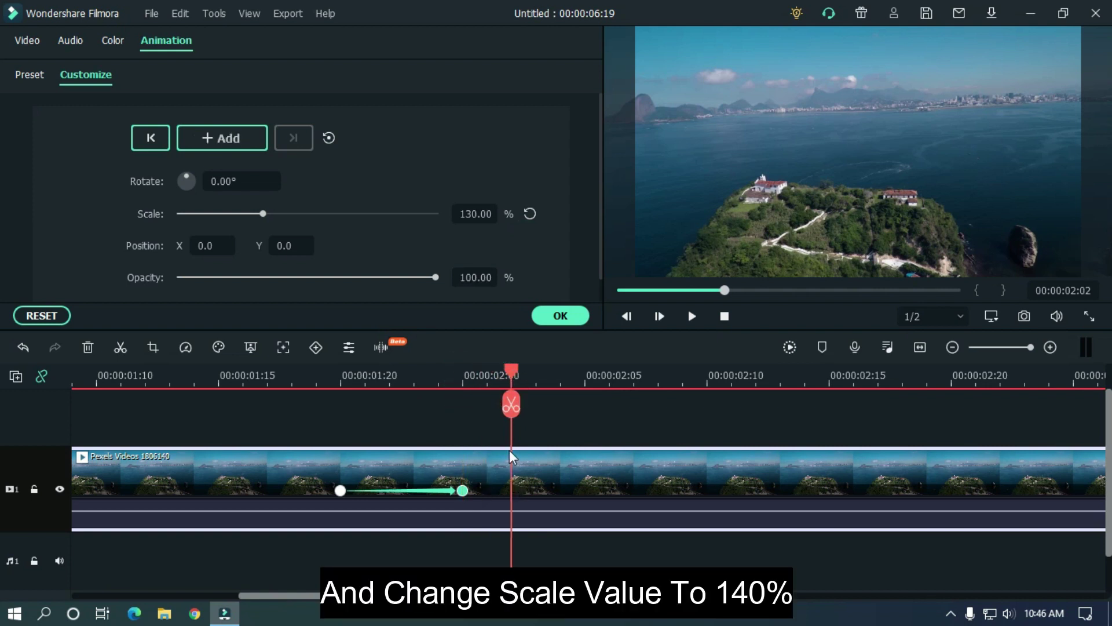
pyautogui.doubleClick(473, 214)
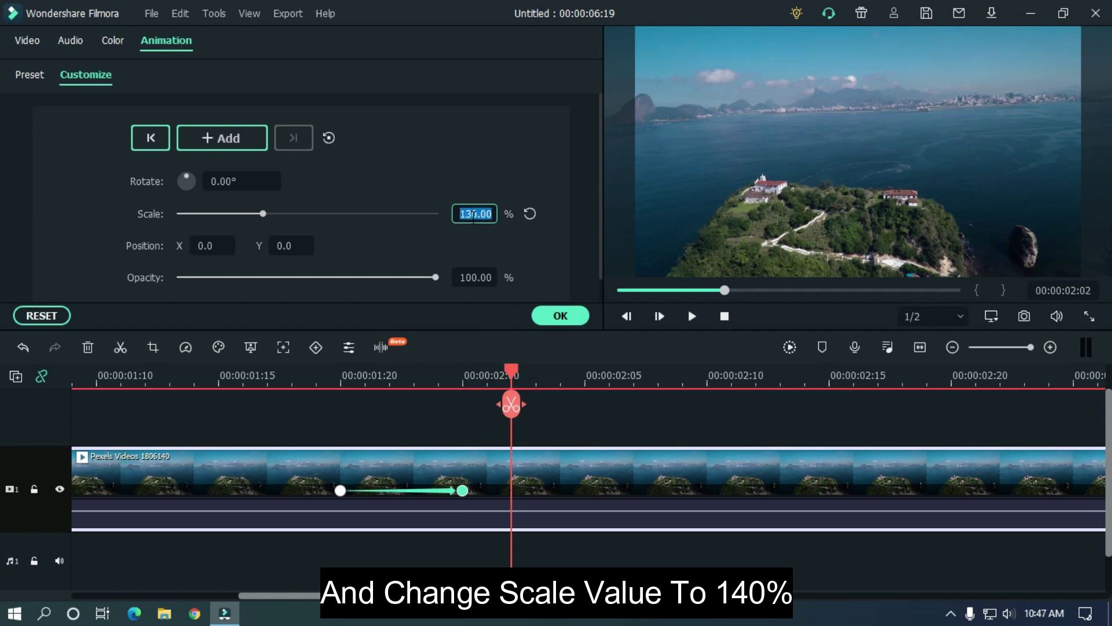
pyautogui.write('140')
pyautogui.press('Return')
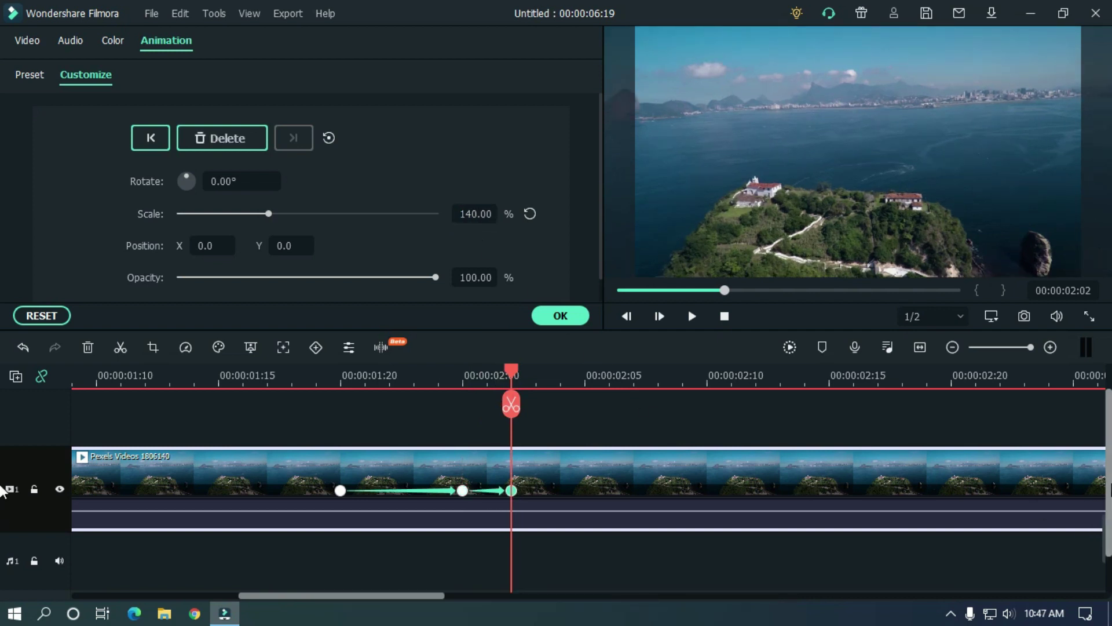
# Play back the zoom ramp from before the keyframes to check it.
pyautogui.scroll(-2, 658, 365)
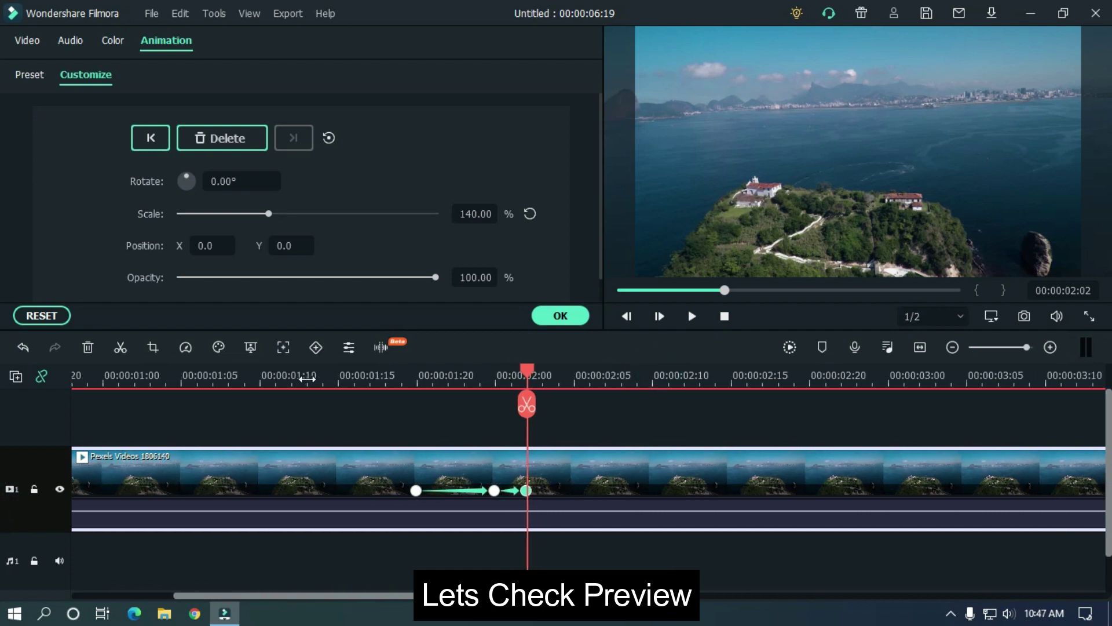
pyautogui.click(306, 377)
pyautogui.press('space')
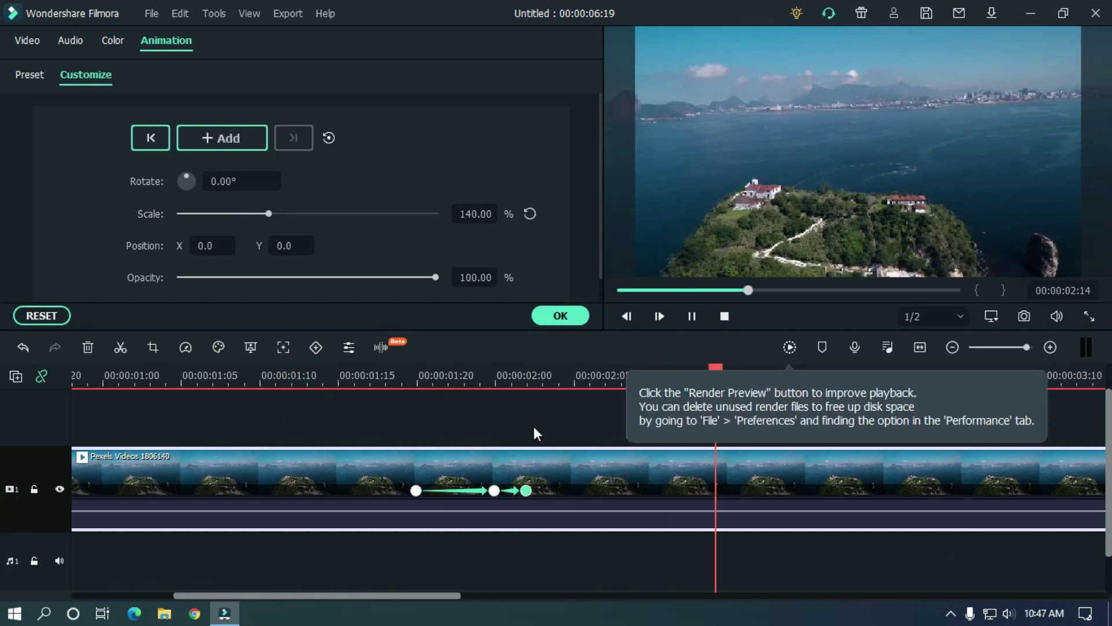
pyautogui.click(311, 375)
pyautogui.press('space')
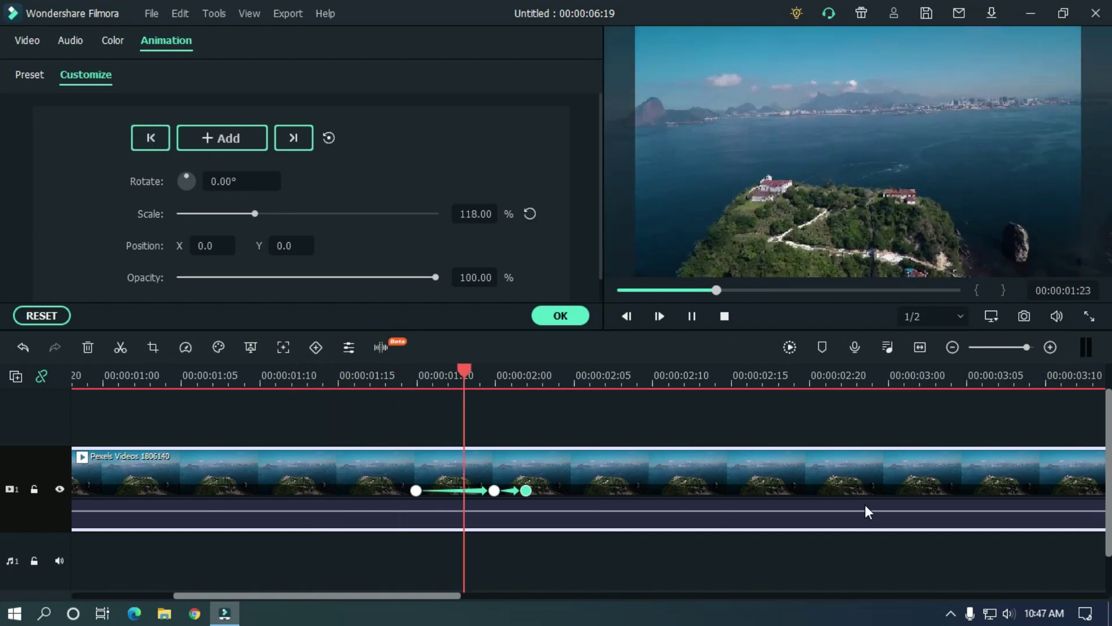
pyautogui.press('space')
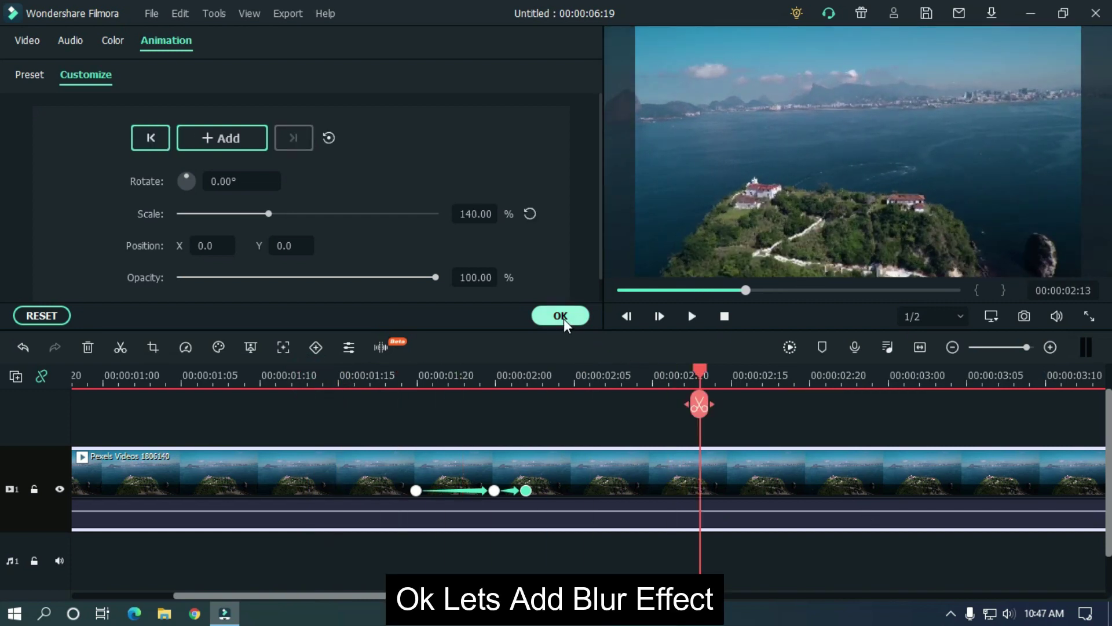
# Apply the animation and add the Square Blur effect above the island clip.
pyautogui.click(560, 316)
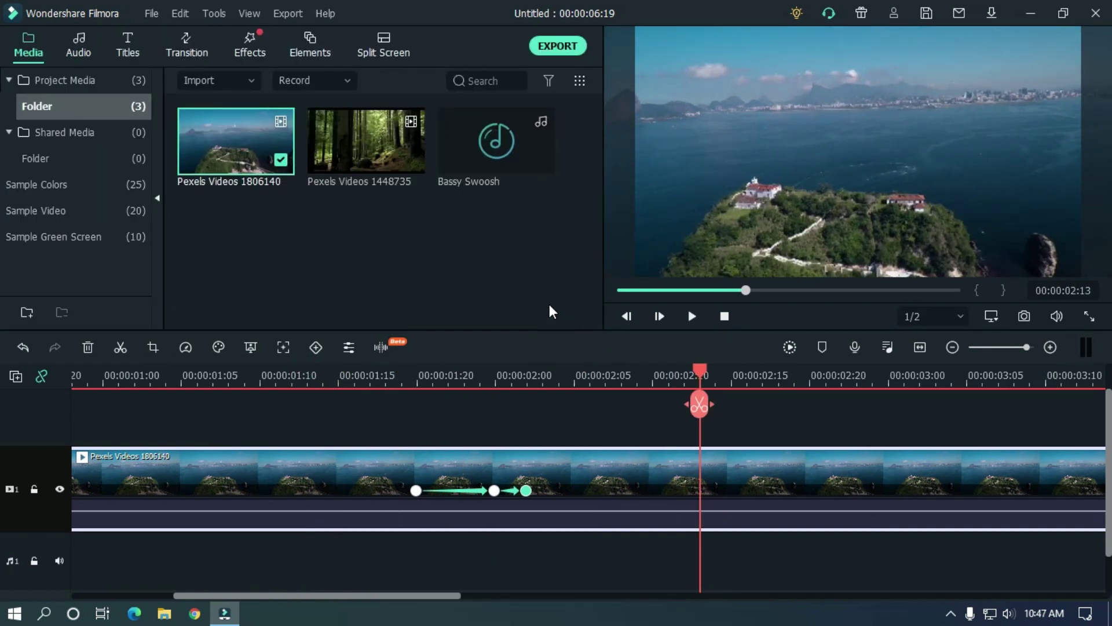
pyautogui.click(245, 53)
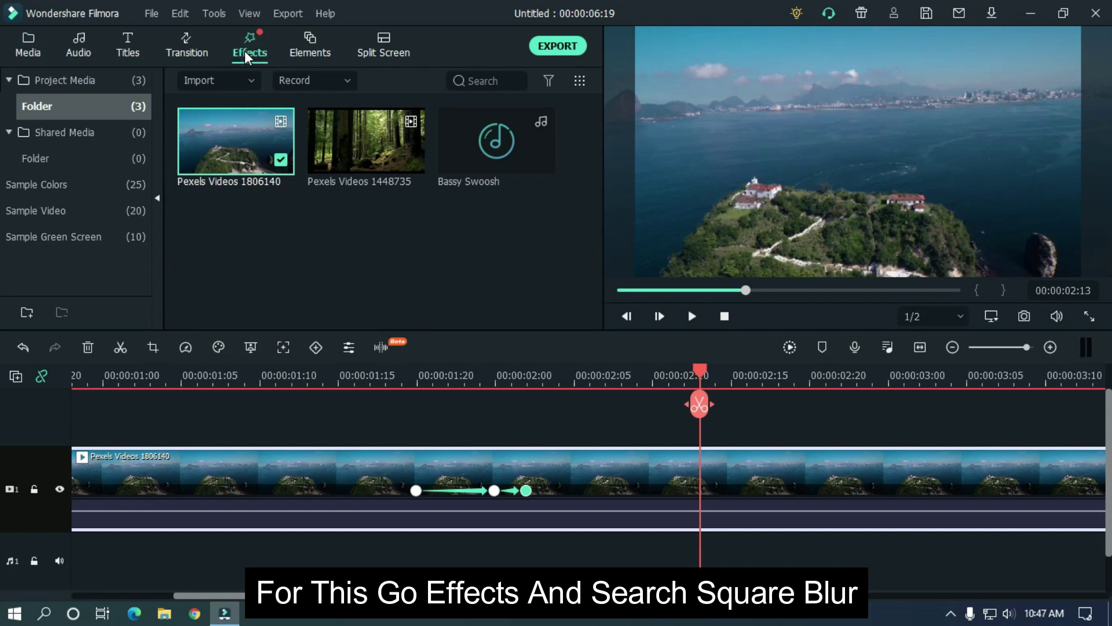
pyautogui.click(492, 81)
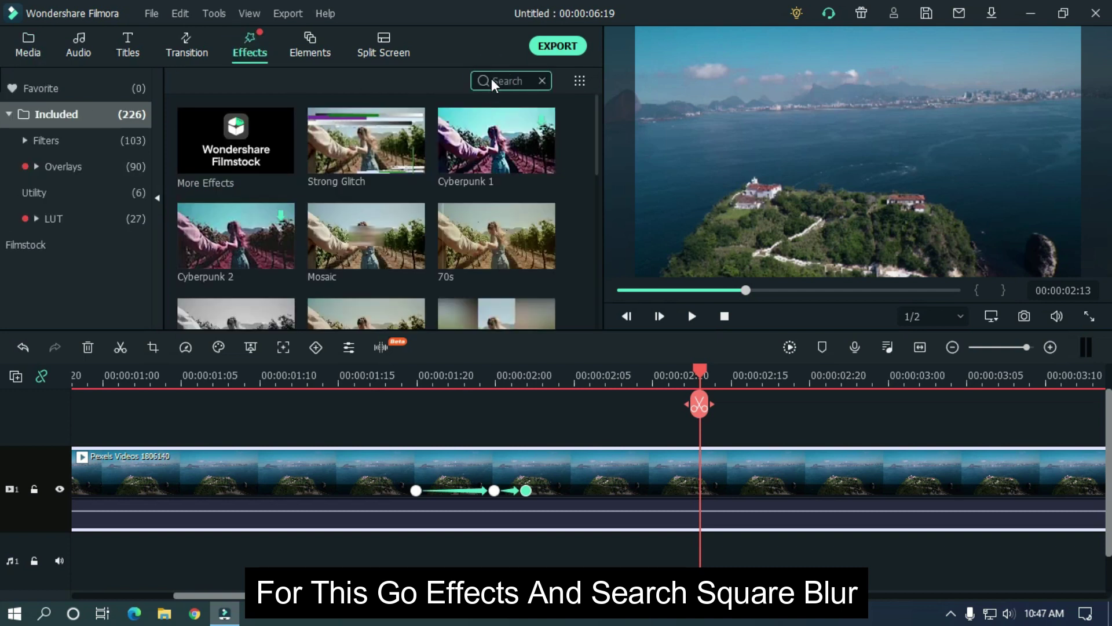
pyautogui.write('sq')
pyautogui.moveTo(236, 147); pyautogui.dragTo(423, 403)
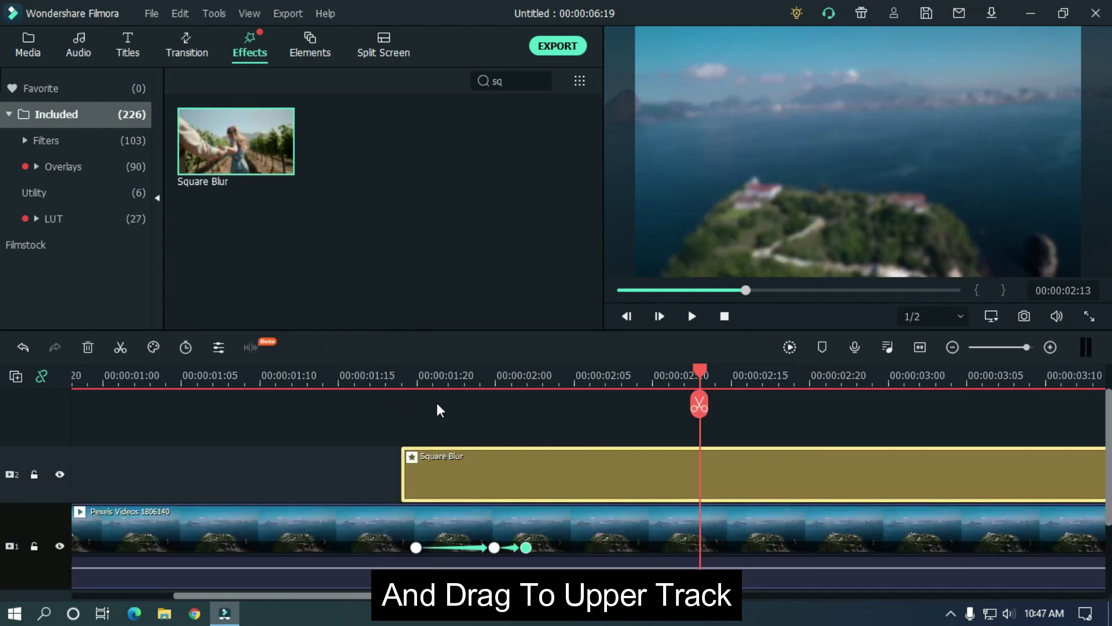
# Trim Square Blur to start at 00:00:01:20 and end at 00:00:02:02.
pyautogui.click(417, 375)
pyautogui.moveTo(448, 466); pyautogui.dragTo(504, 475)
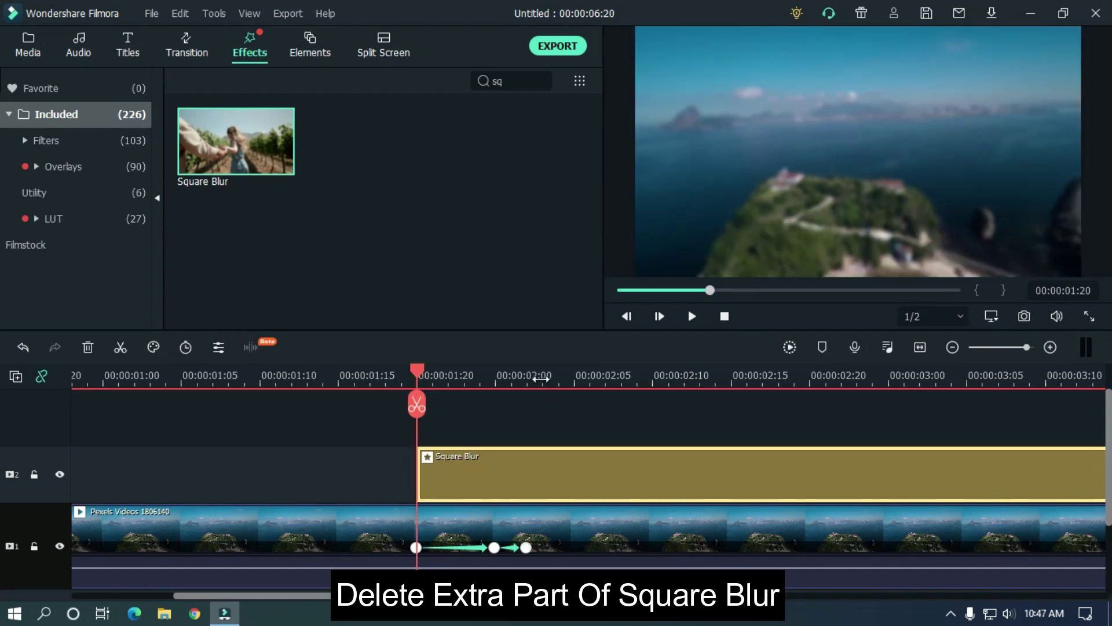
pyautogui.click(527, 375)
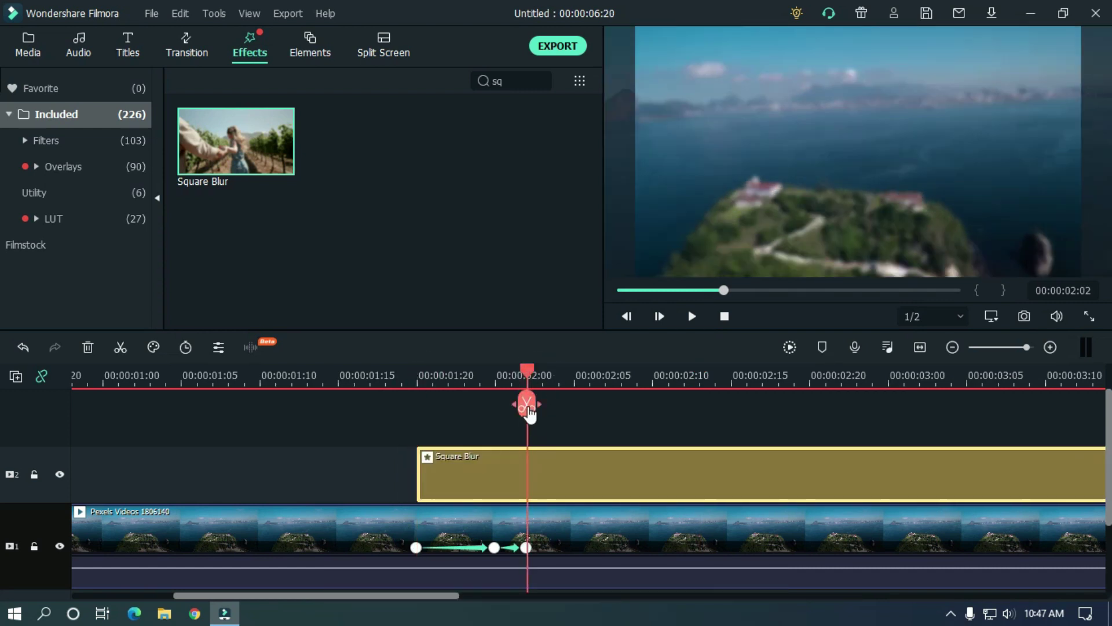
pyautogui.click(527, 405)
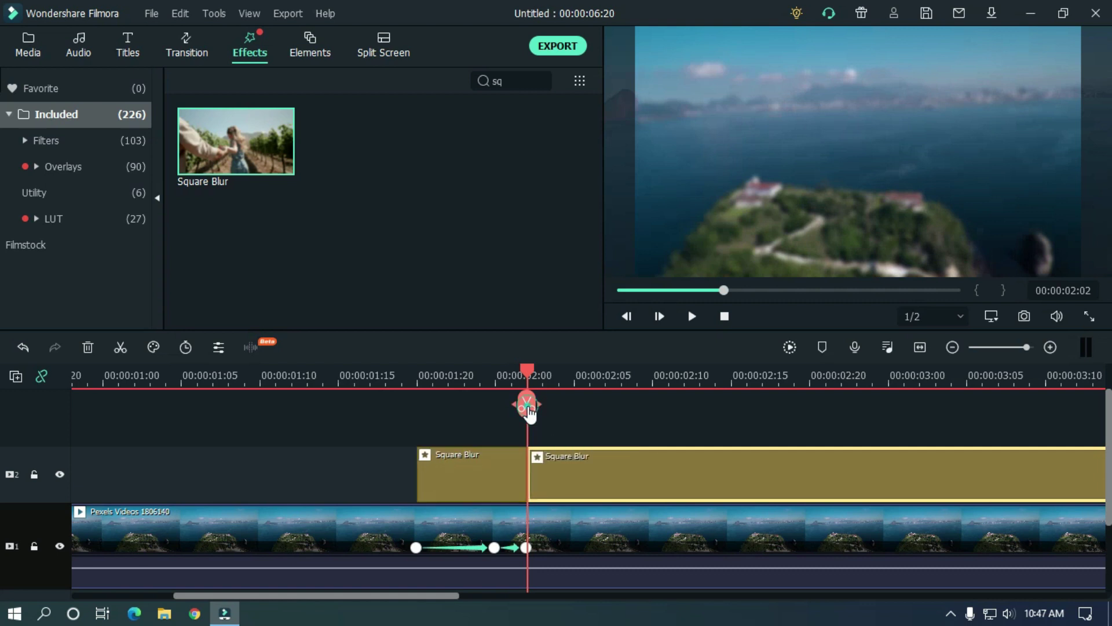
pyautogui.click(609, 470)
pyautogui.press('Delete')
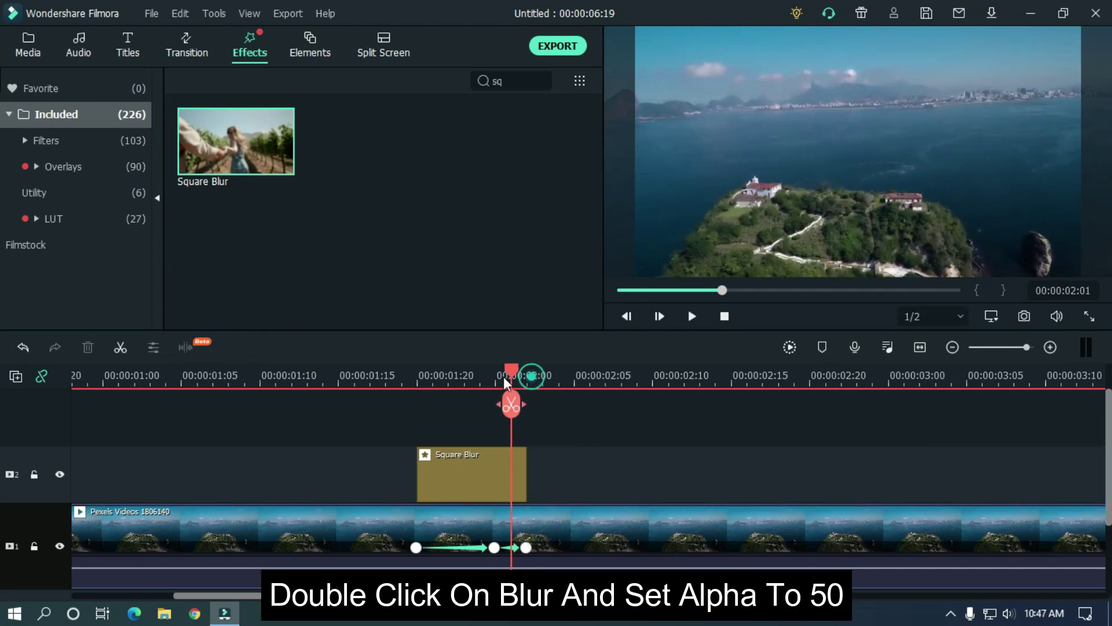
# Set the Square Blur clip's Alpha to 50 and preview the blurred zoom-in.
pyautogui.moveTo(533, 382); pyautogui.dragTo(433, 382)
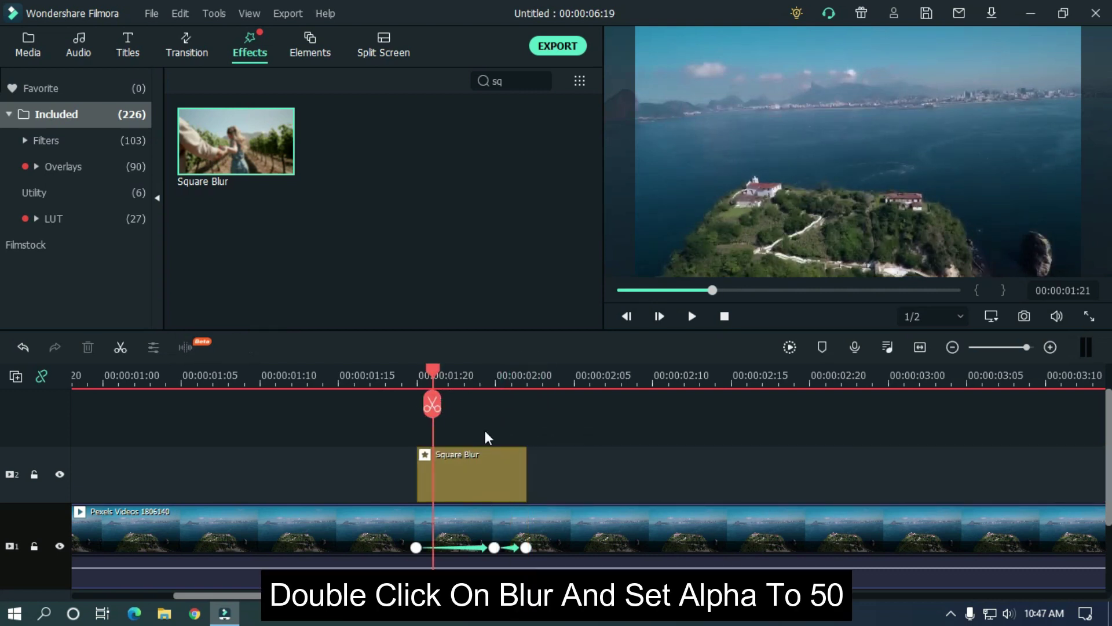
pyautogui.doubleClick(481, 461)
pyautogui.click(470, 152)
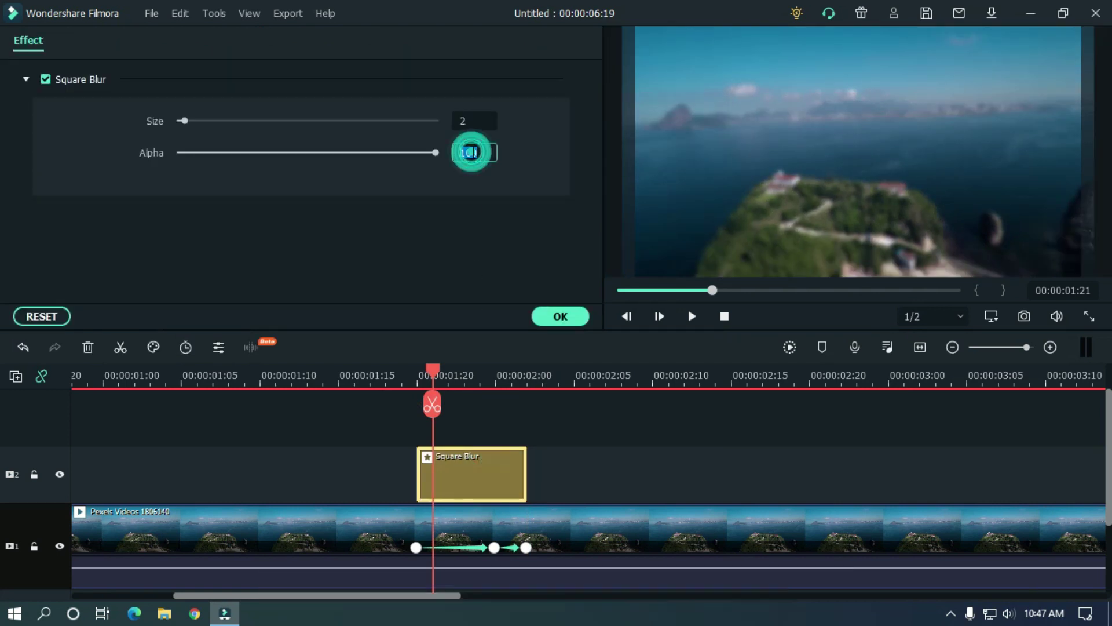
pyautogui.press('Return')
pyautogui.moveTo(513, 381); pyautogui.dragTo(232, 384)
pyautogui.click(574, 449)
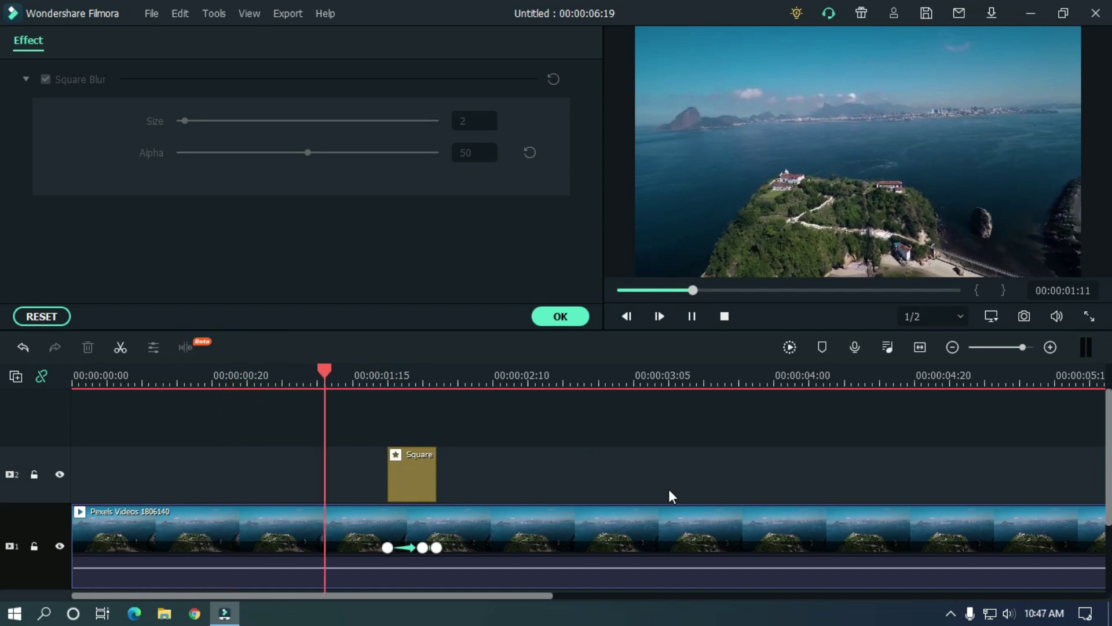
pyautogui.press('space')
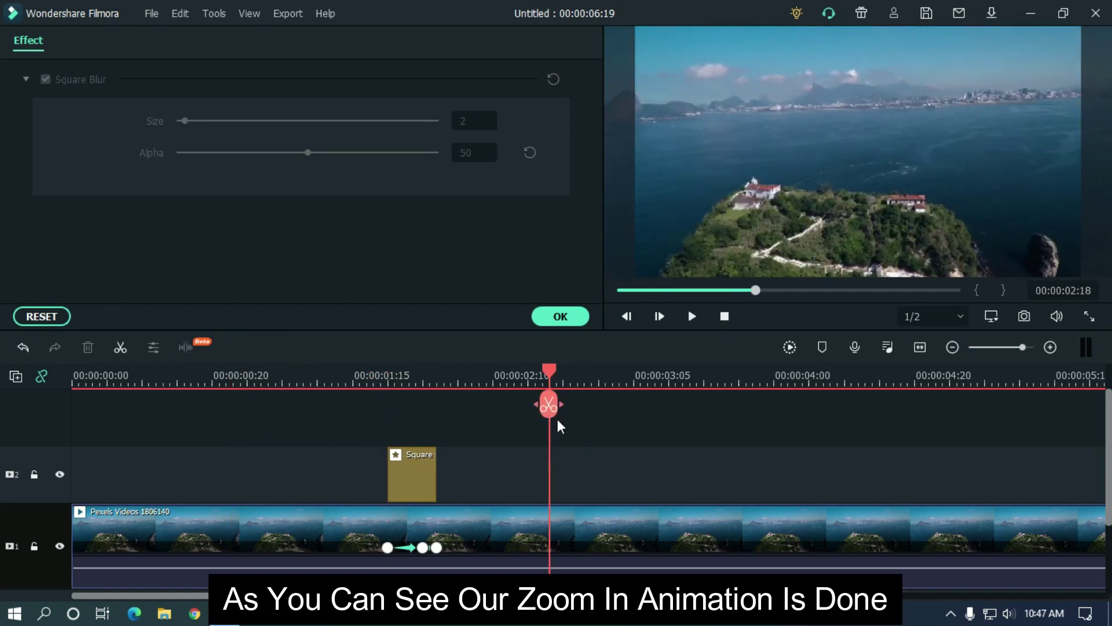
# Confirm the blur settings and park the playhead at 00:00:04:08.
pyautogui.click(560, 322)
pyautogui.scroll(-1, 666, 417)
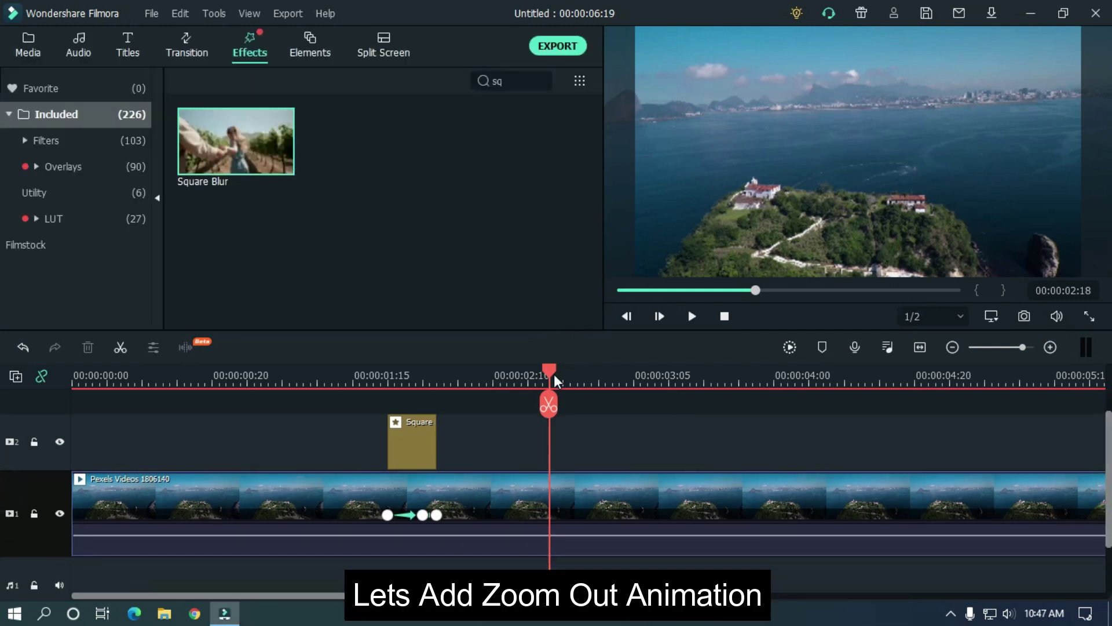
pyautogui.moveTo(554, 379); pyautogui.dragTo(752, 387)
pyautogui.scroll(-3, 827, 377)
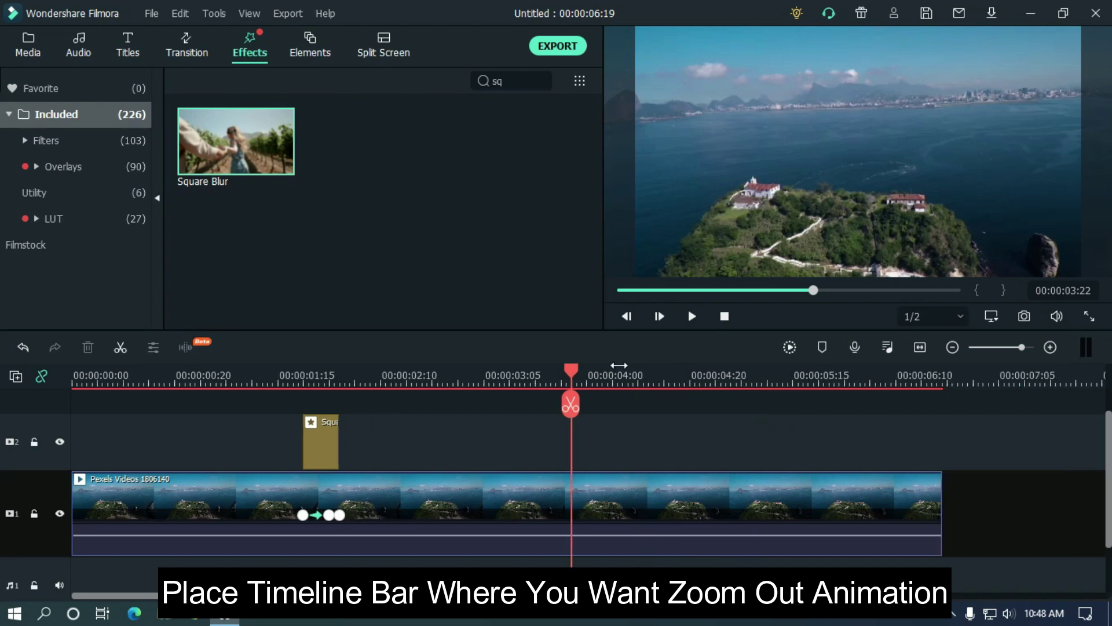
pyautogui.scroll(2, 653, 373)
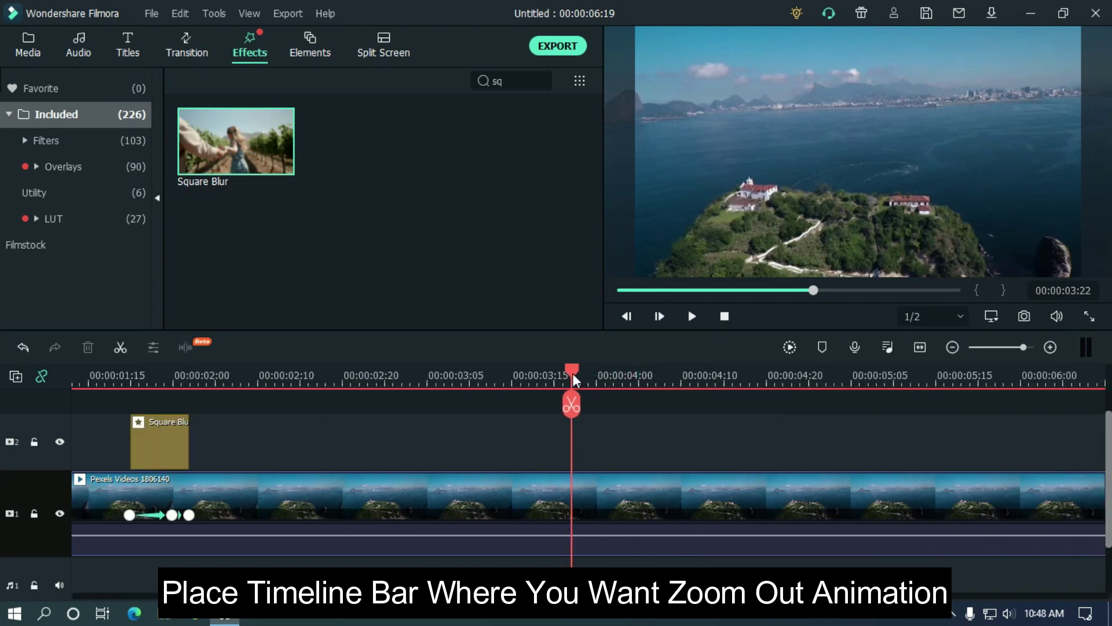
pyautogui.moveTo(573, 379)
pyautogui.mouseDown()
pyautogui.moveTo(631, 379)
pyautogui.moveTo(571, 379)
pyautogui.mouseUp()
pyautogui.scroll(2, 724, 374)
pyautogui.scroll(-4, 594, 379)
pyautogui.scroll(3, 657, 379)
# Keyframe the island clip's scale at 140% (04:08), 130% (04:10) and 100% (04:15).
pyautogui.doubleClick(624, 511)
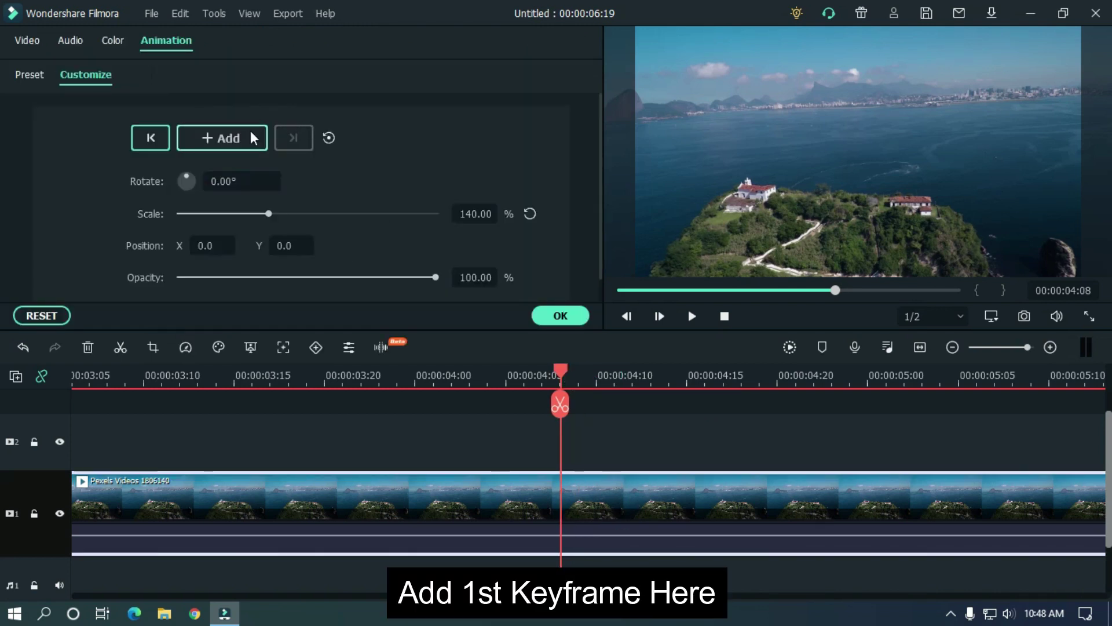
pyautogui.click(243, 139)
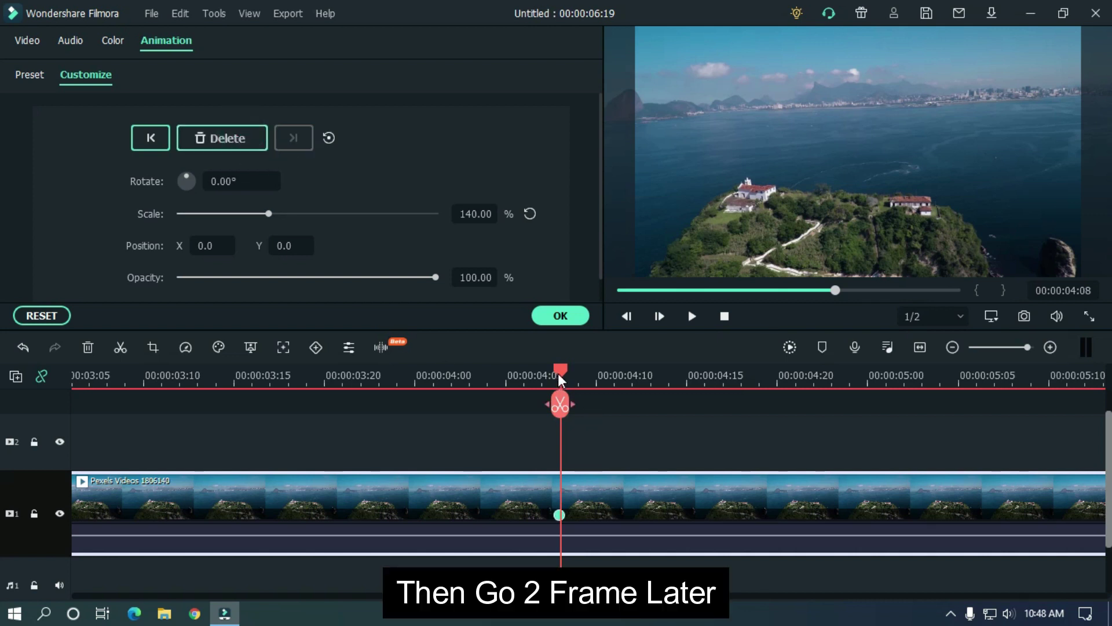
pyautogui.moveTo(570, 380); pyautogui.dragTo(602, 380)
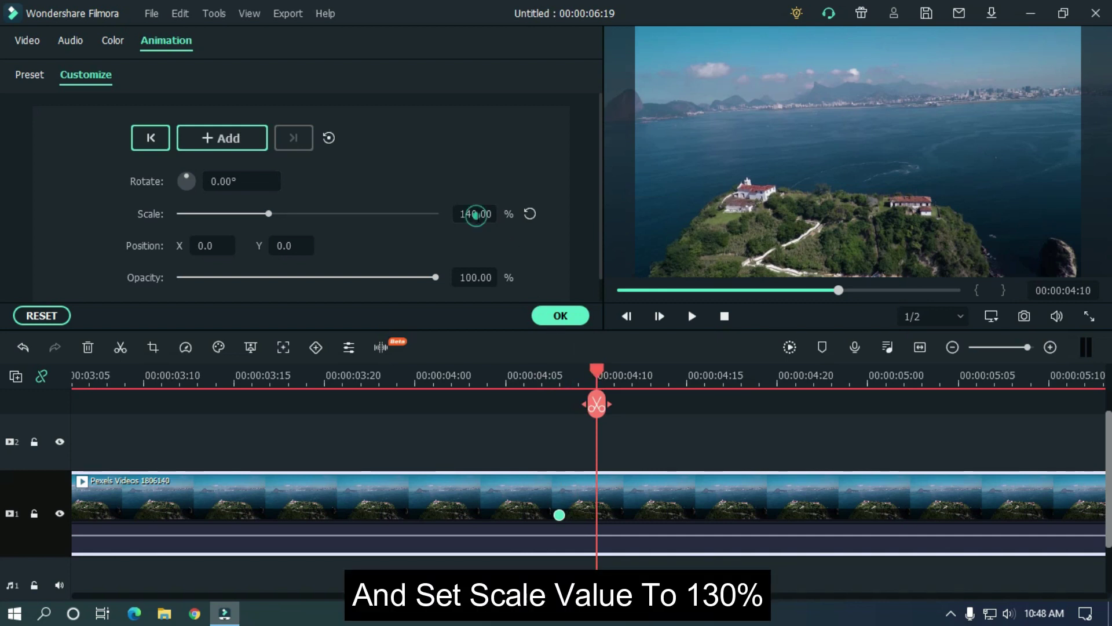
pyautogui.write('130')
pyautogui.press('Return')
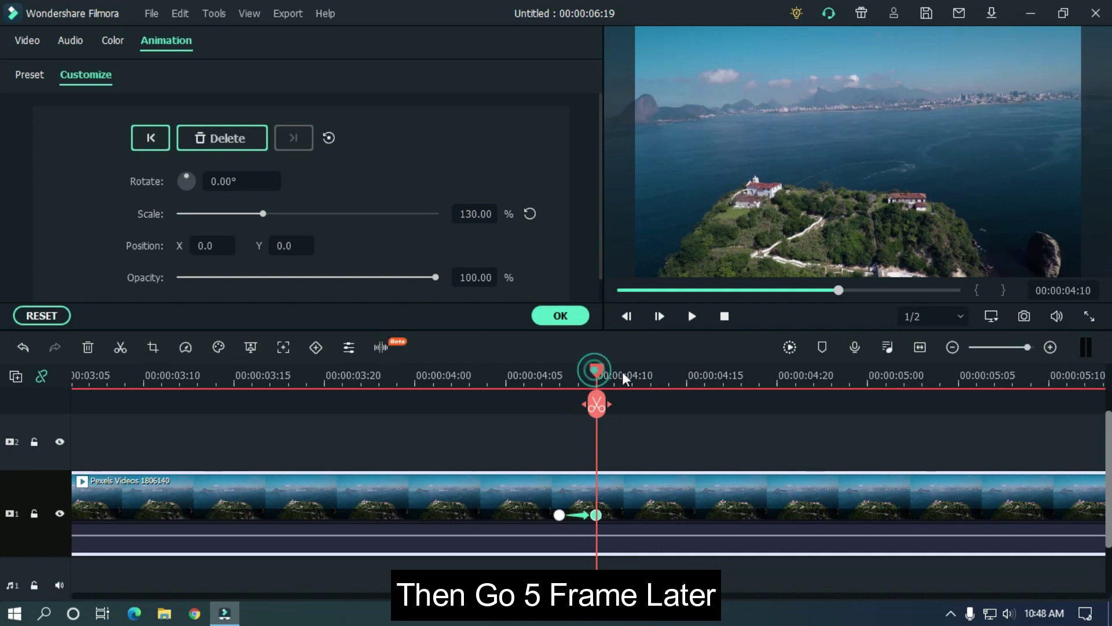
pyautogui.moveTo(636, 380); pyautogui.dragTo(687, 377)
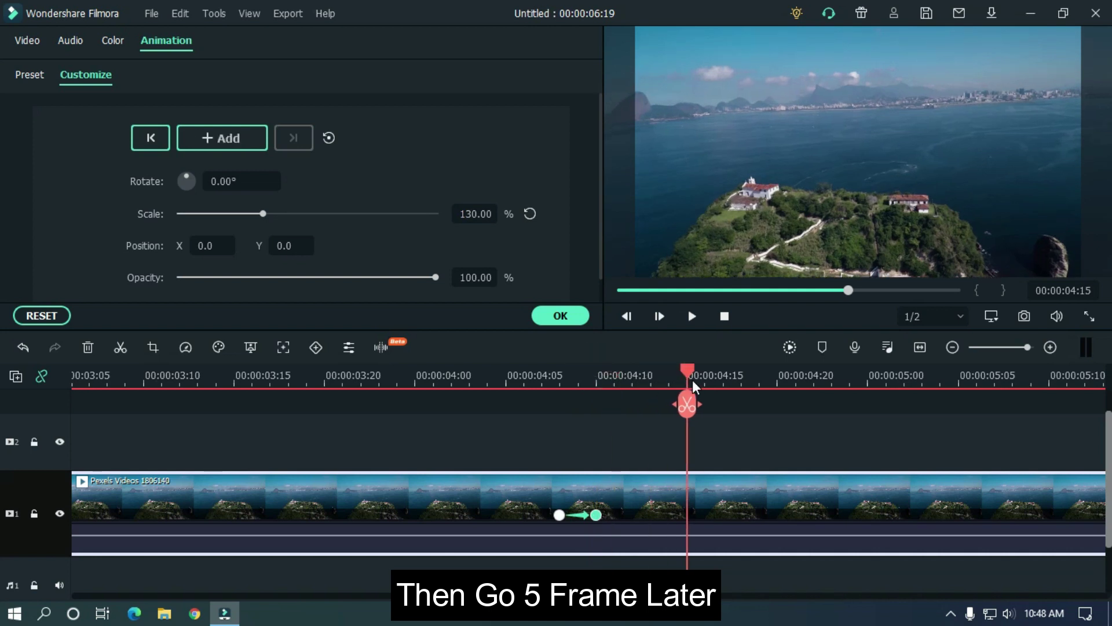
pyautogui.click(529, 215)
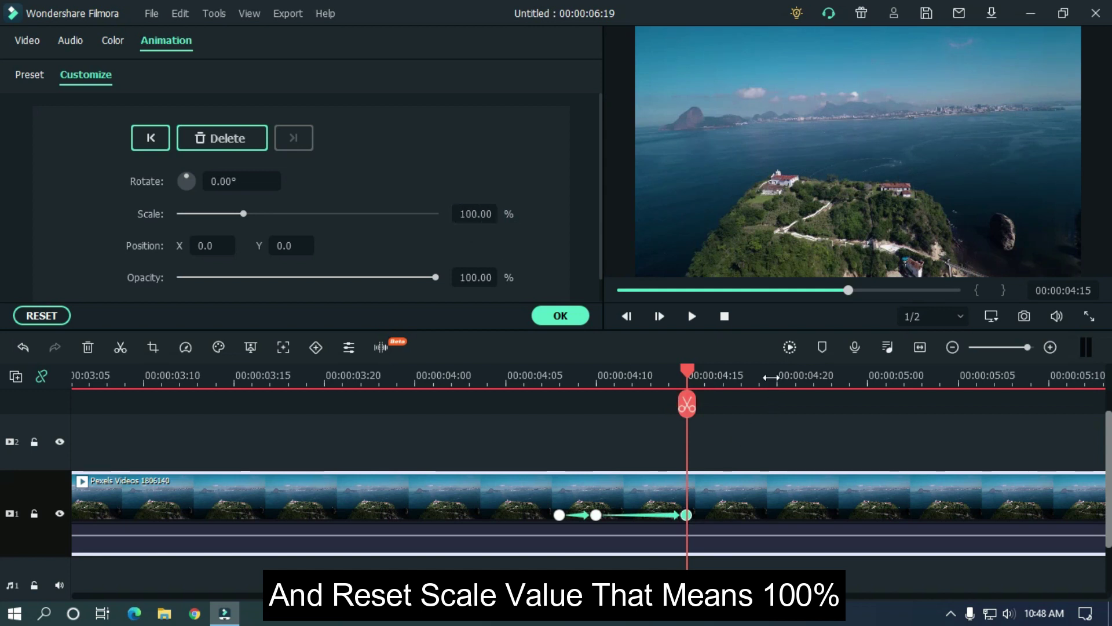
pyautogui.moveTo(770, 377); pyautogui.dragTo(279, 387)
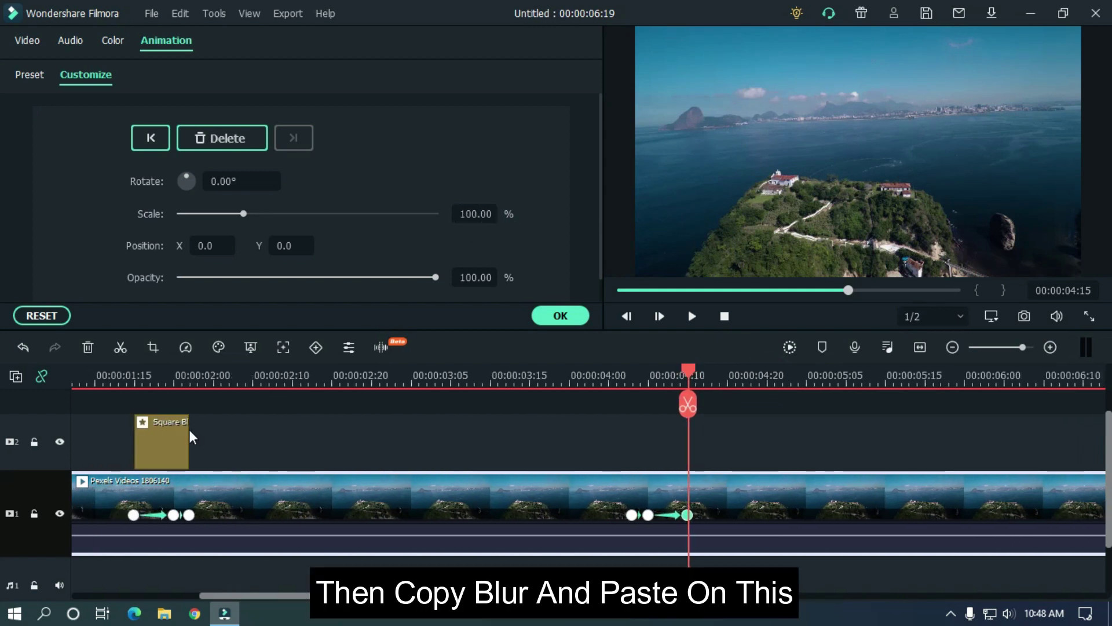
# Place a copy of the Square Blur overlay at the zoom-out ramp near 00:00:04:08.
pyautogui.click(176, 442)
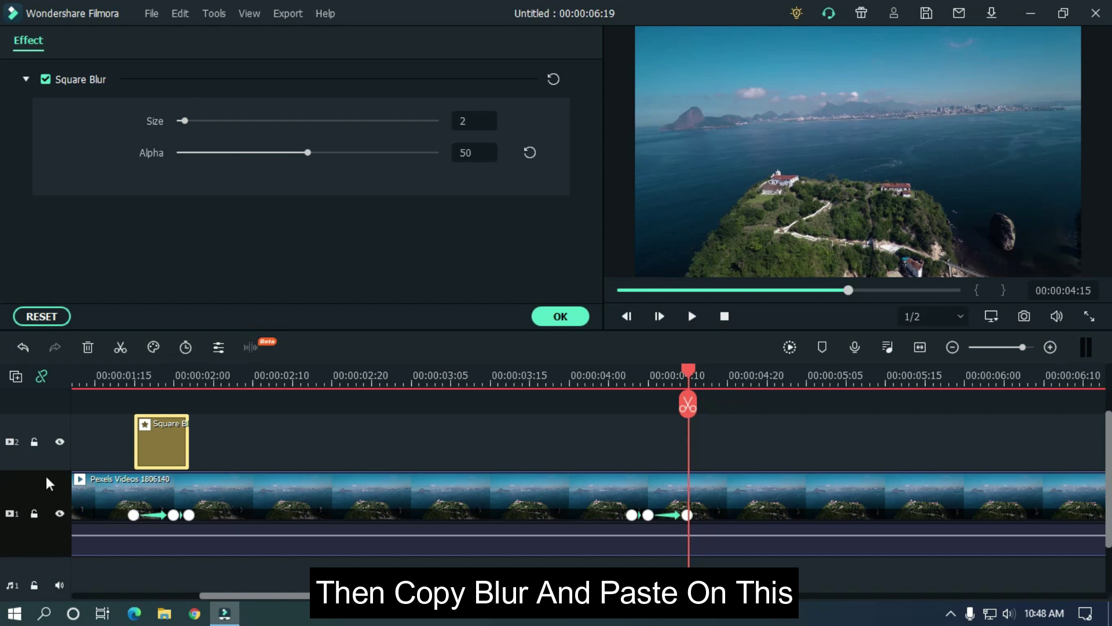
pyautogui.click(476, 466)
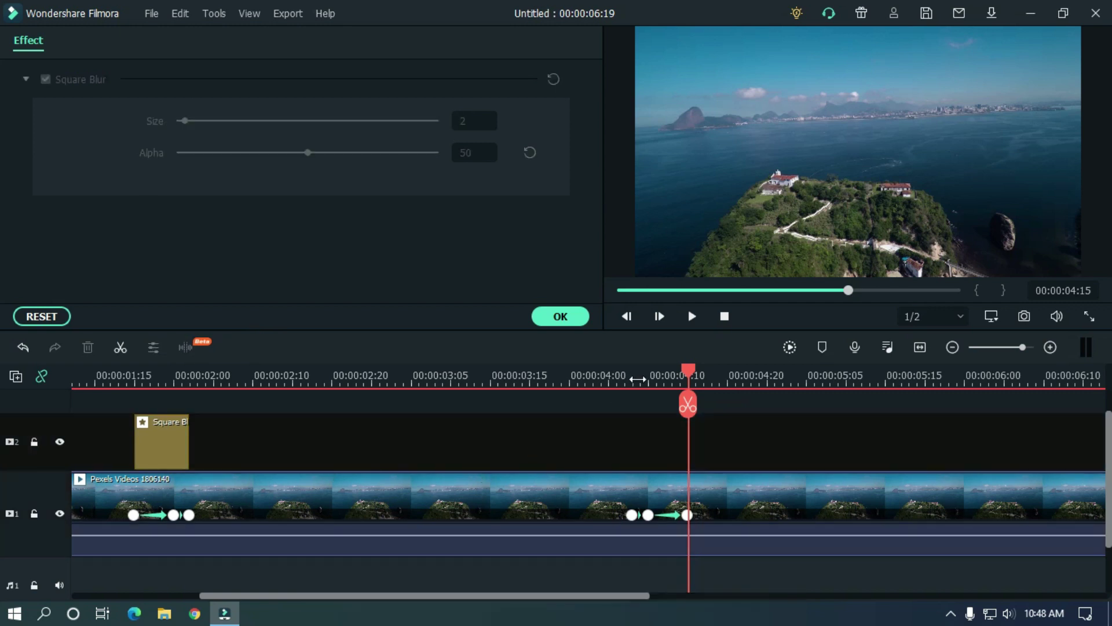
pyautogui.click(638, 379)
pyautogui.moveTo(698, 374)
pyautogui.mouseDown()
pyautogui.moveTo(868, 372)
pyautogui.moveTo(688, 363)
pyautogui.mouseUp()
pyautogui.hotkey('ctrl', 'z')
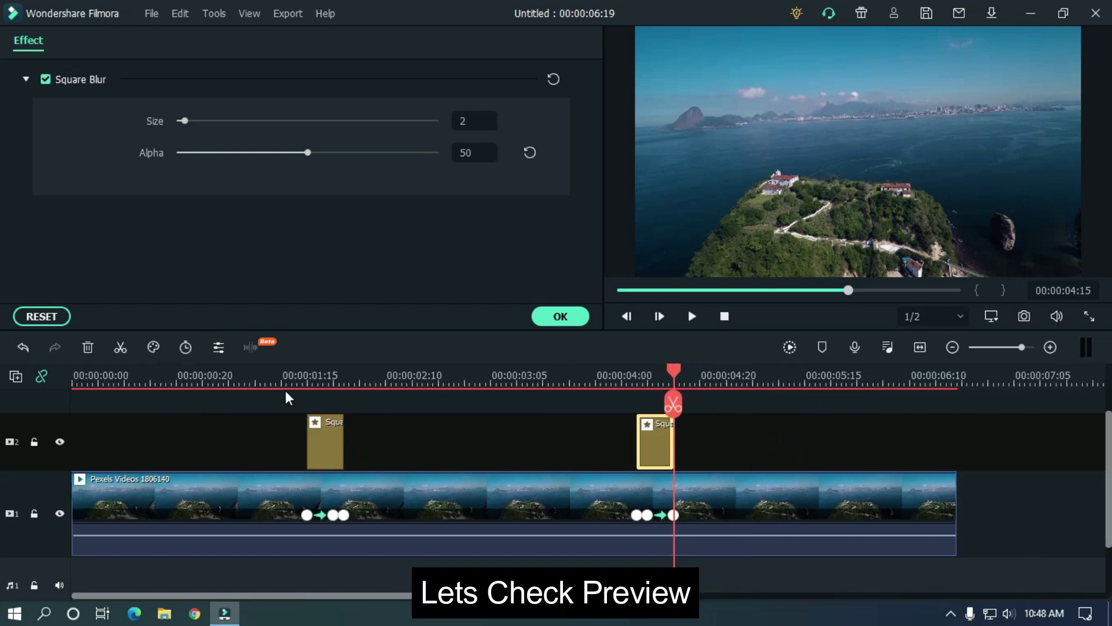
# Preview both zoom ramps from the start, then close the Square Blur settings.
pyautogui.click(216, 372)
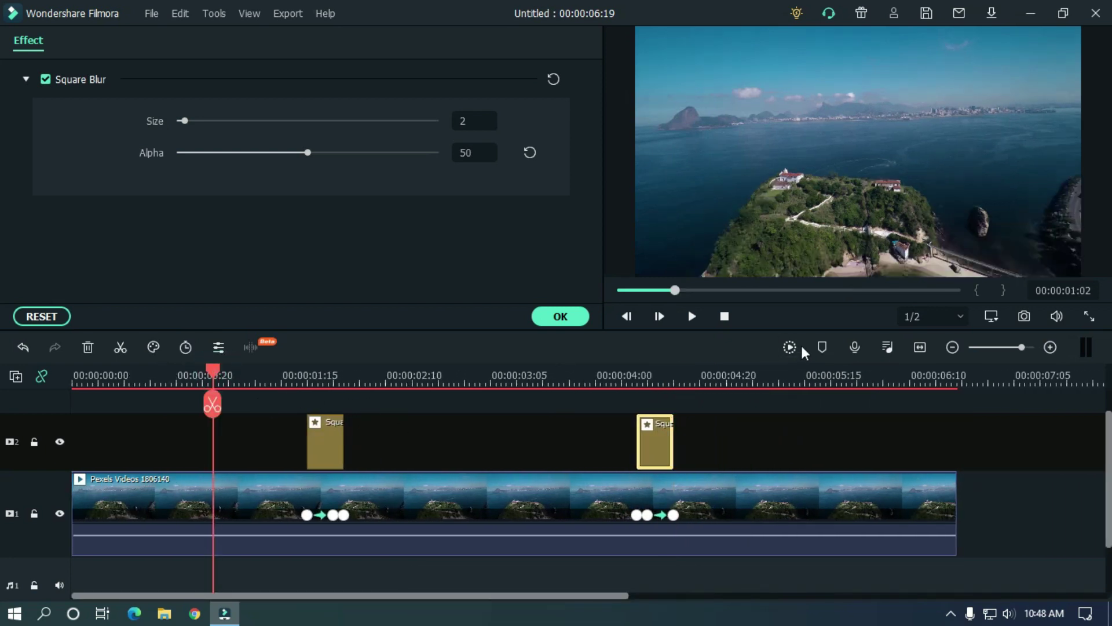
pyautogui.click(805, 428)
pyautogui.press('space')
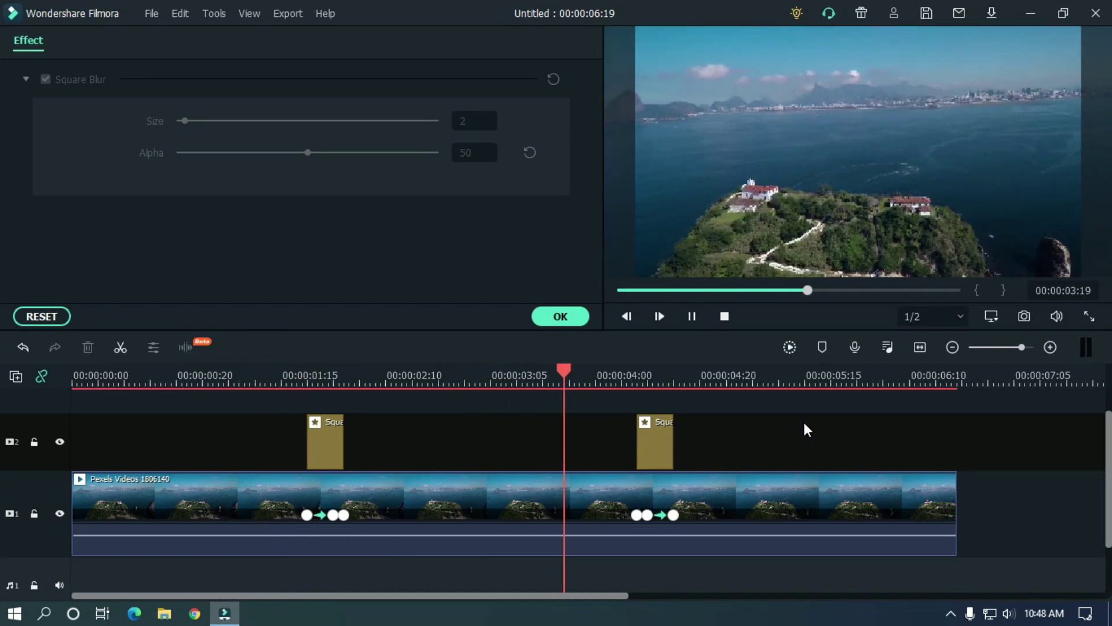
pyautogui.press('space')
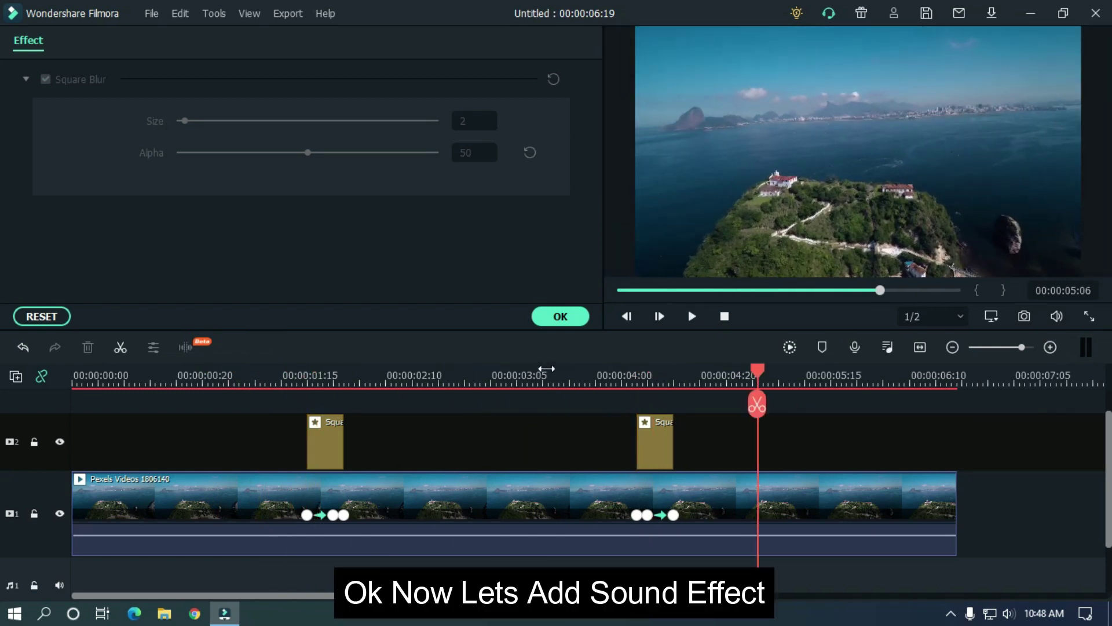
pyautogui.click(566, 319)
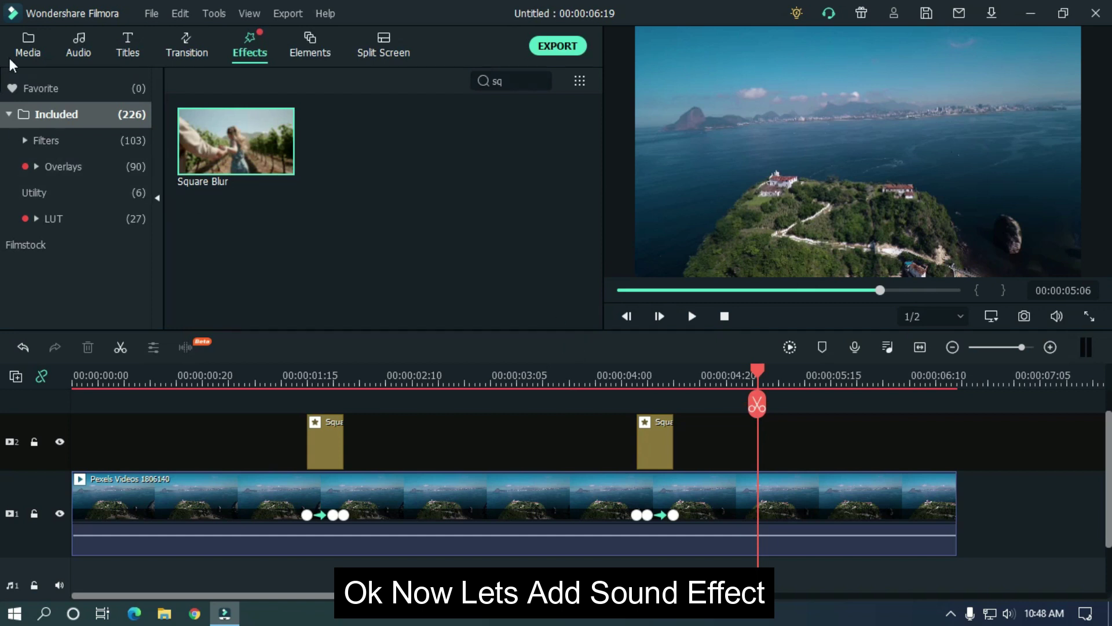
# Add Bassy Swoosh to the audio track, trim its leading part, and align it to the first ramp.
pyautogui.click(25, 55)
pyautogui.moveTo(268, 155)
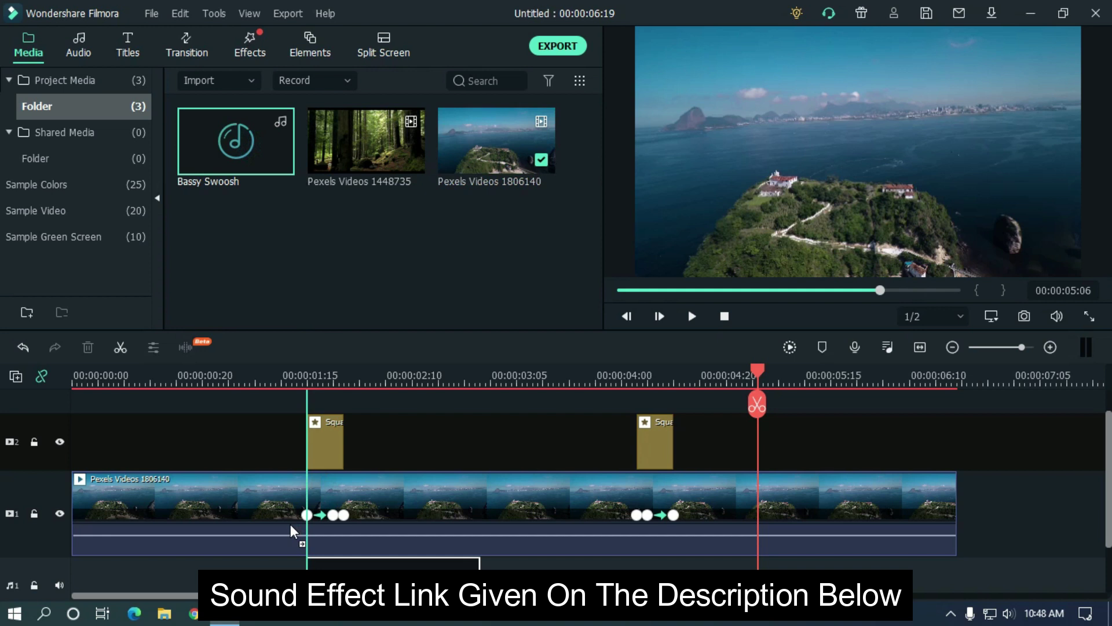
pyautogui.scroll(-1, 1, 489)
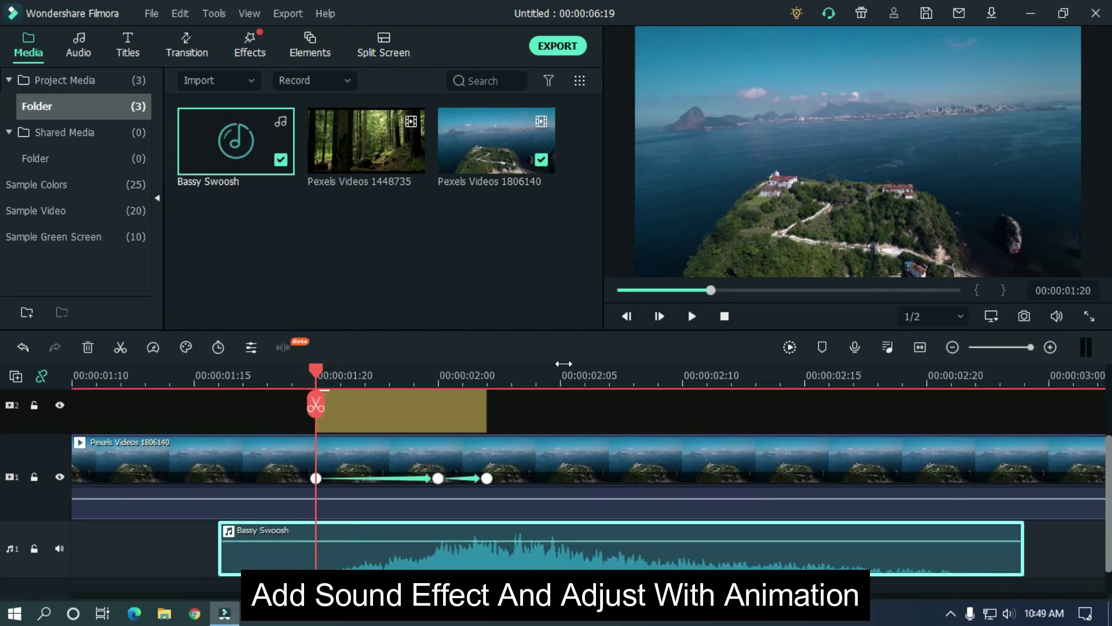
pyautogui.scroll(2, 358, 380)
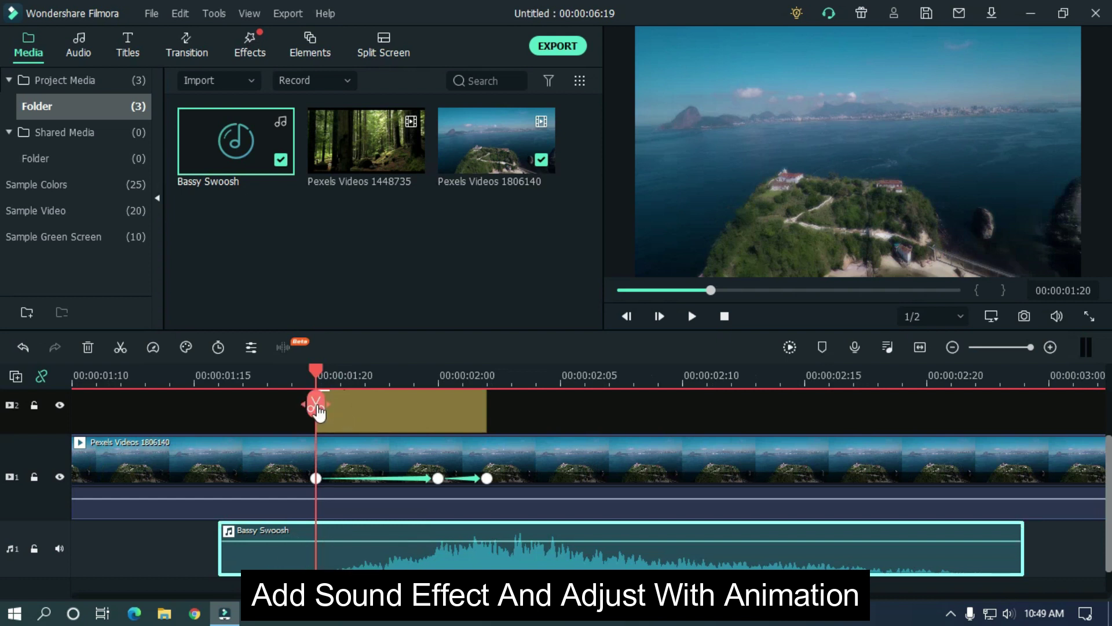
pyautogui.click(316, 406)
pyautogui.click(284, 563)
pyautogui.press('Delete')
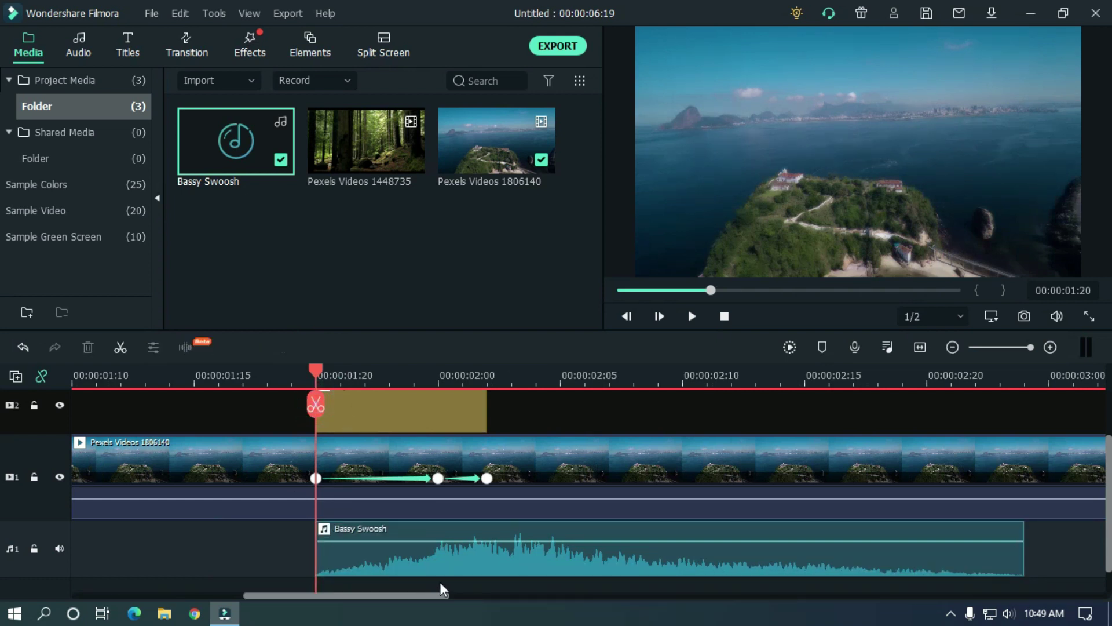
pyautogui.moveTo(376, 559); pyautogui.dragTo(255, 559)
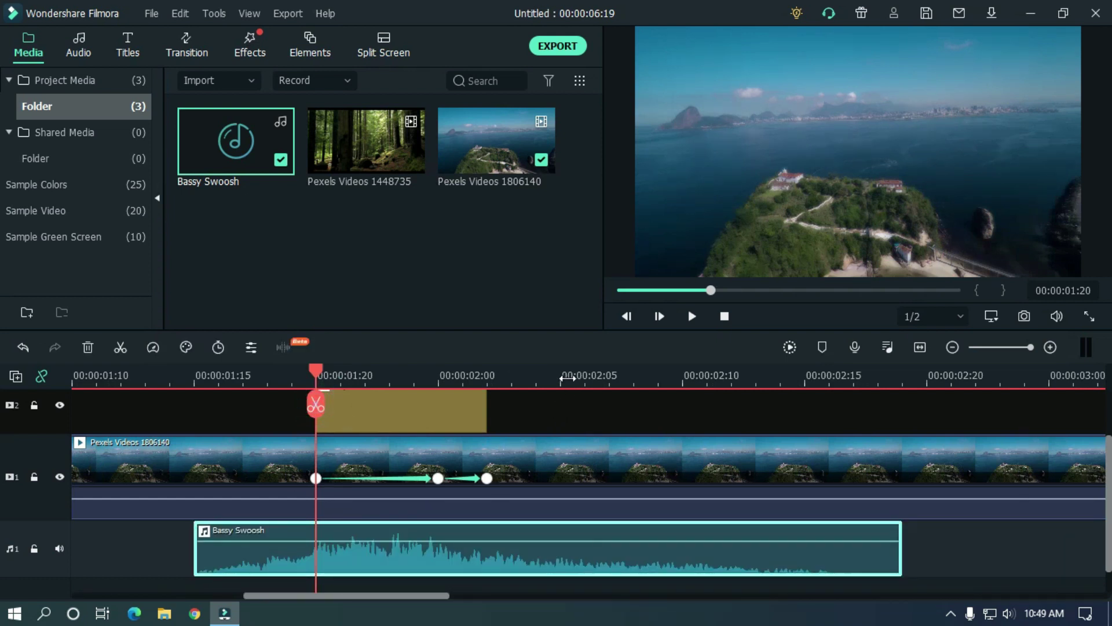
pyautogui.scroll(-4, 565, 378)
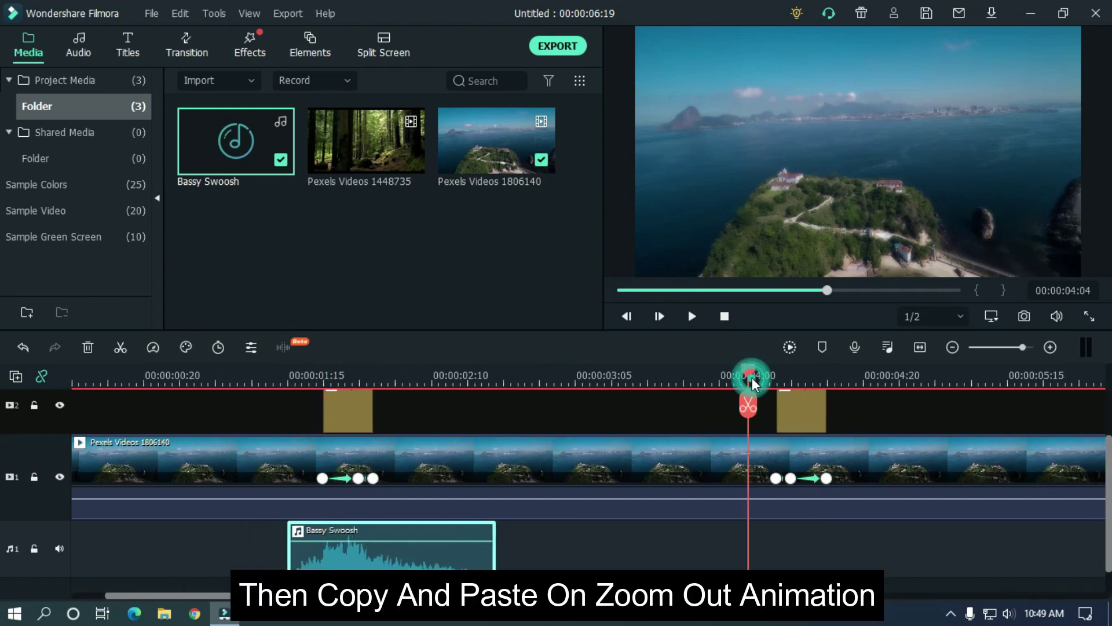
# Paste a copy of the swoosh under the second zoom ramp.
pyautogui.click(753, 382)
pyautogui.hotkey('ctrl', 'v')
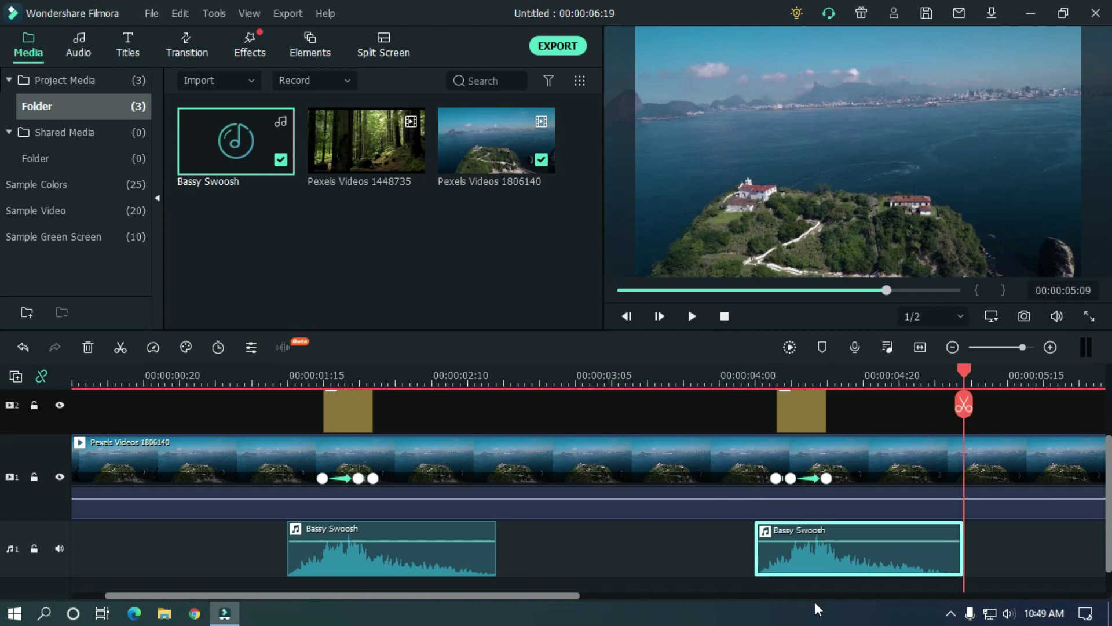
pyautogui.moveTo(347, 595); pyautogui.dragTo(368, 595)
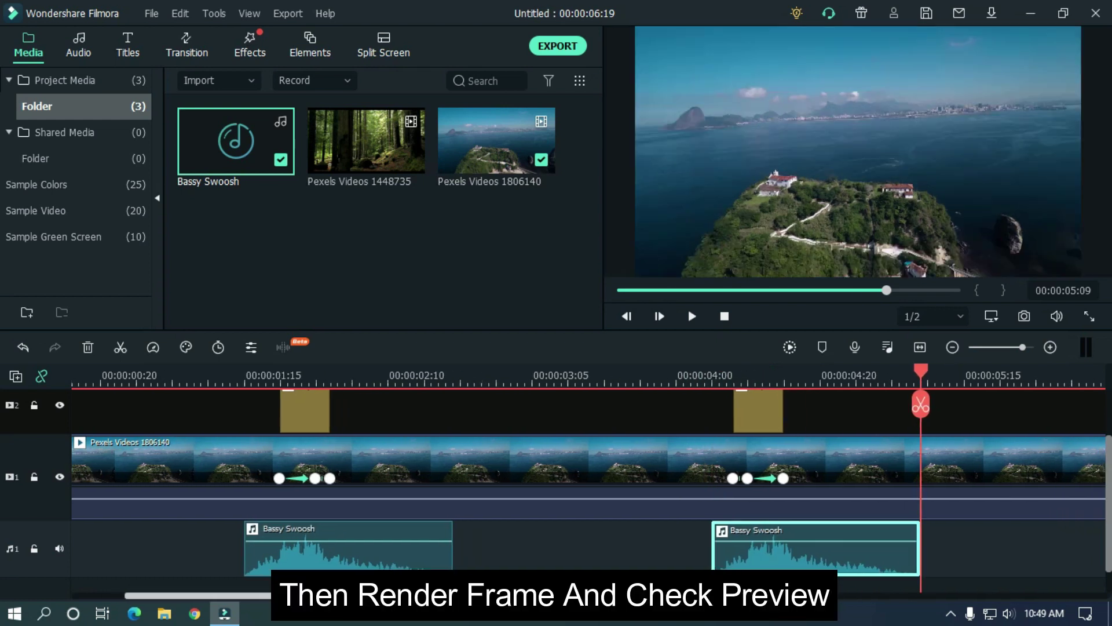
pyautogui.scroll(-3, 809, 384)
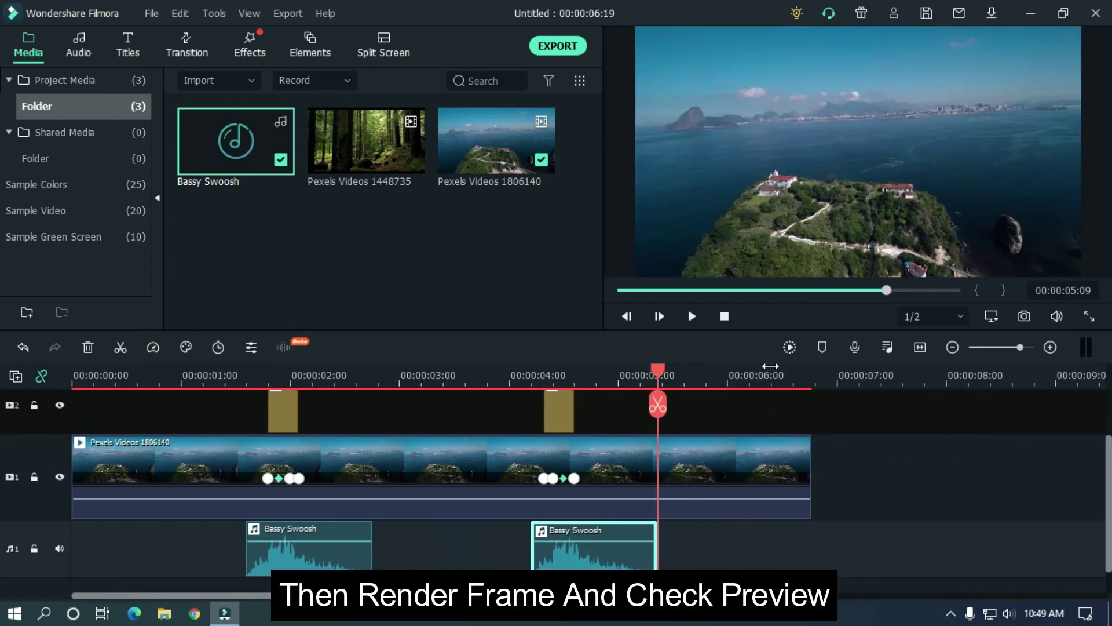
# Render a preview and play the island sequence with its ramps and swooshes.
pyautogui.click(789, 349)
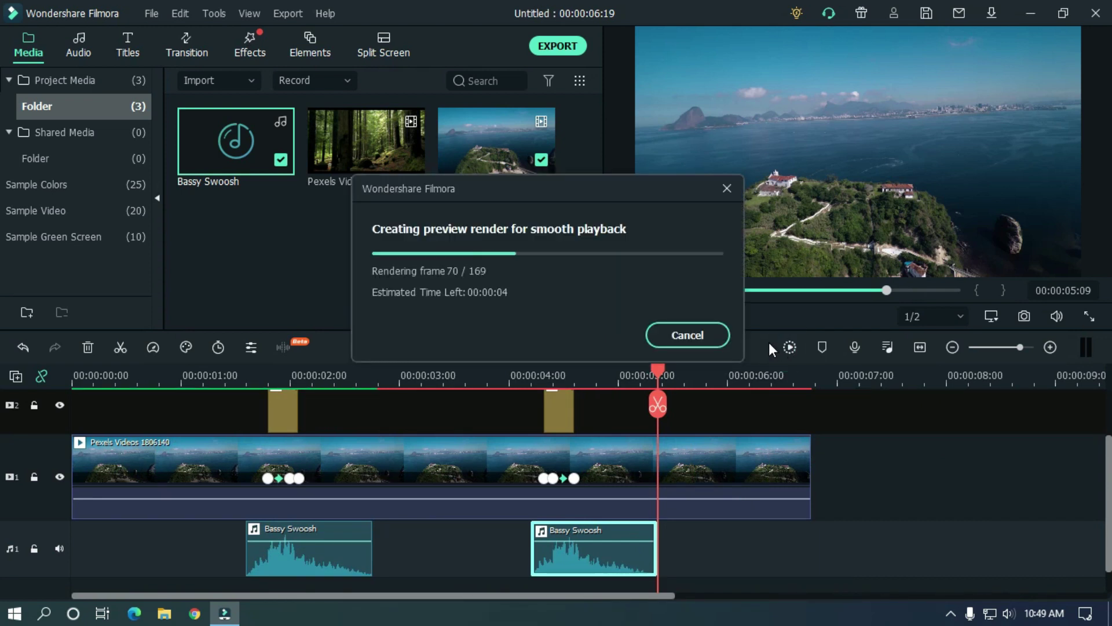
pyautogui.click(874, 451)
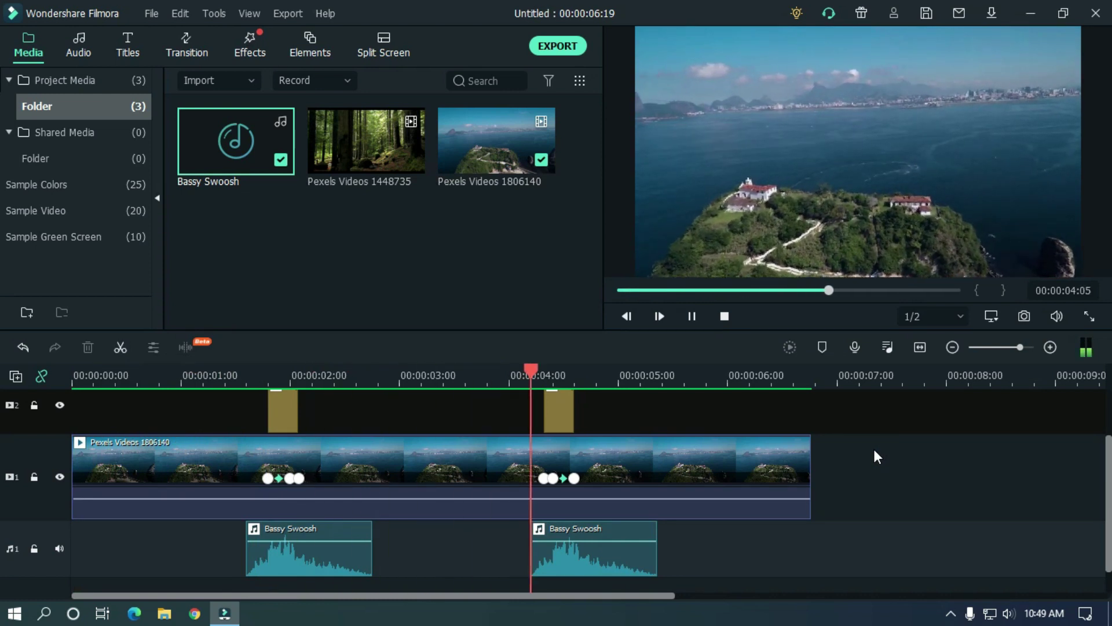
pyautogui.click(856, 379)
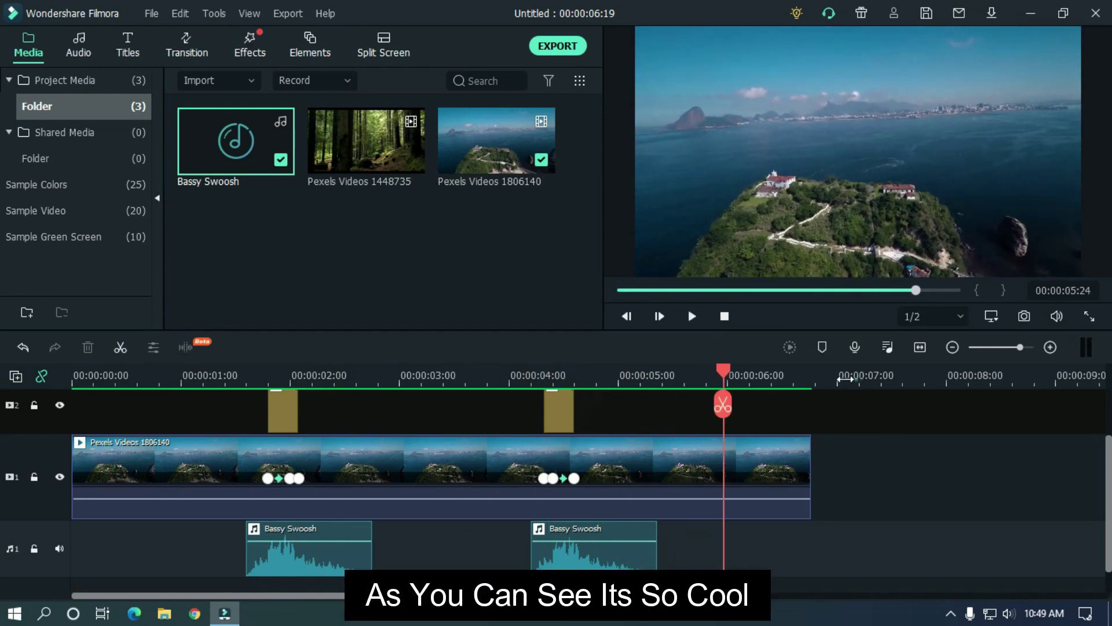
pyautogui.scroll(-2, 753, 475)
# Place the forest clip Pexels Videos 1448735 after the island clip and render a preview.
pyautogui.moveTo(353, 596); pyautogui.dragTo(420, 595)
pyautogui.moveTo(380, 169); pyautogui.dragTo(553, 469)
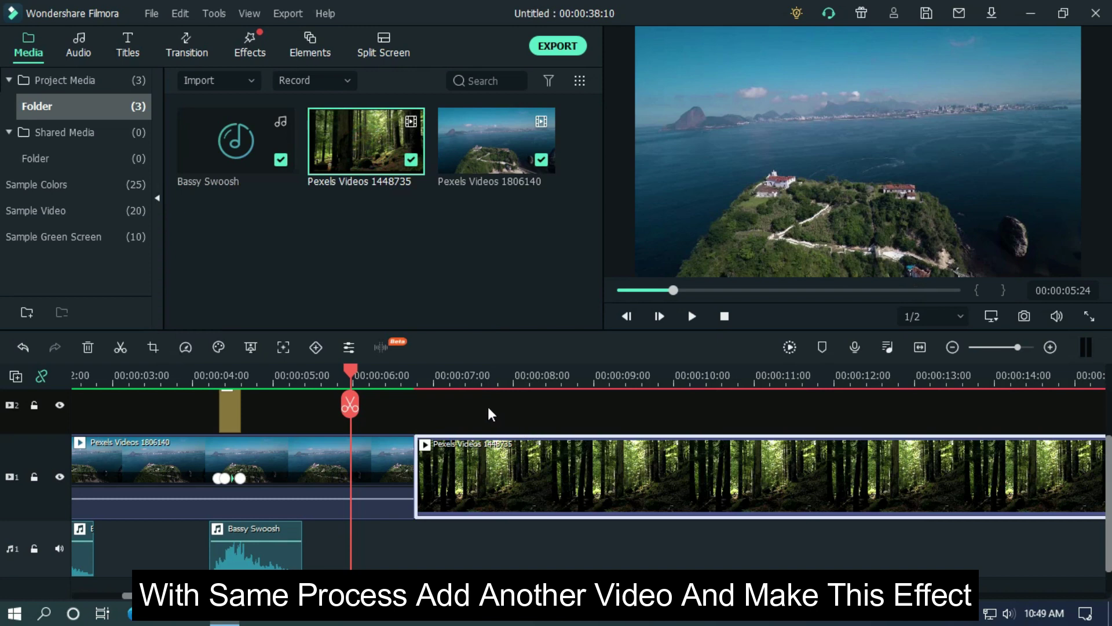
pyautogui.click(596, 375)
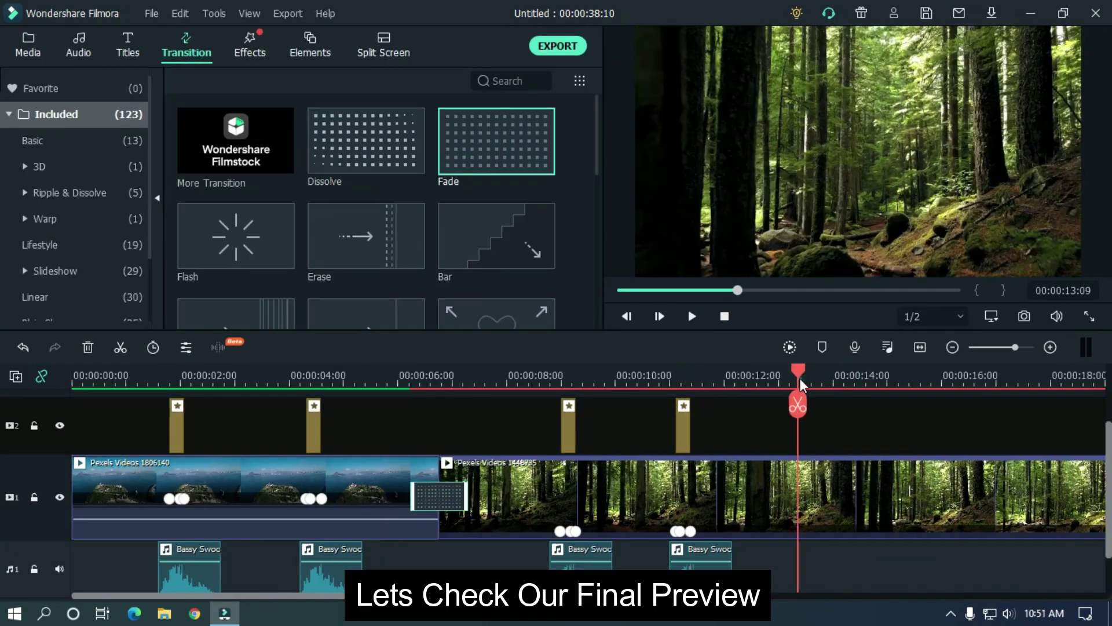
pyautogui.click(784, 350)
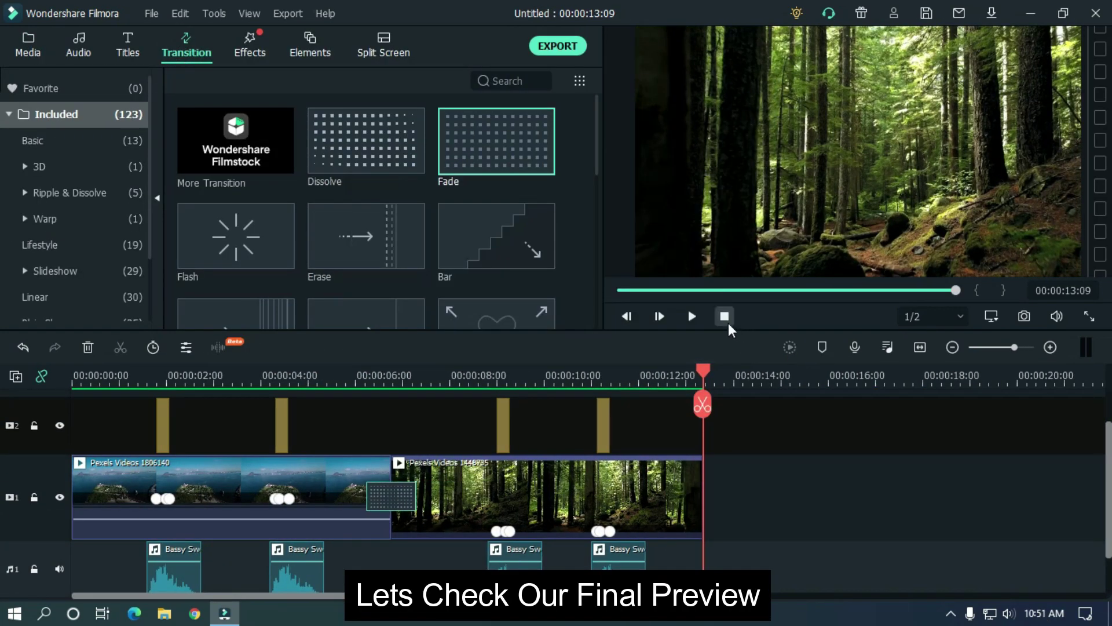
pyautogui.click(725, 315)
pyautogui.click(750, 425)
pyautogui.press('space')
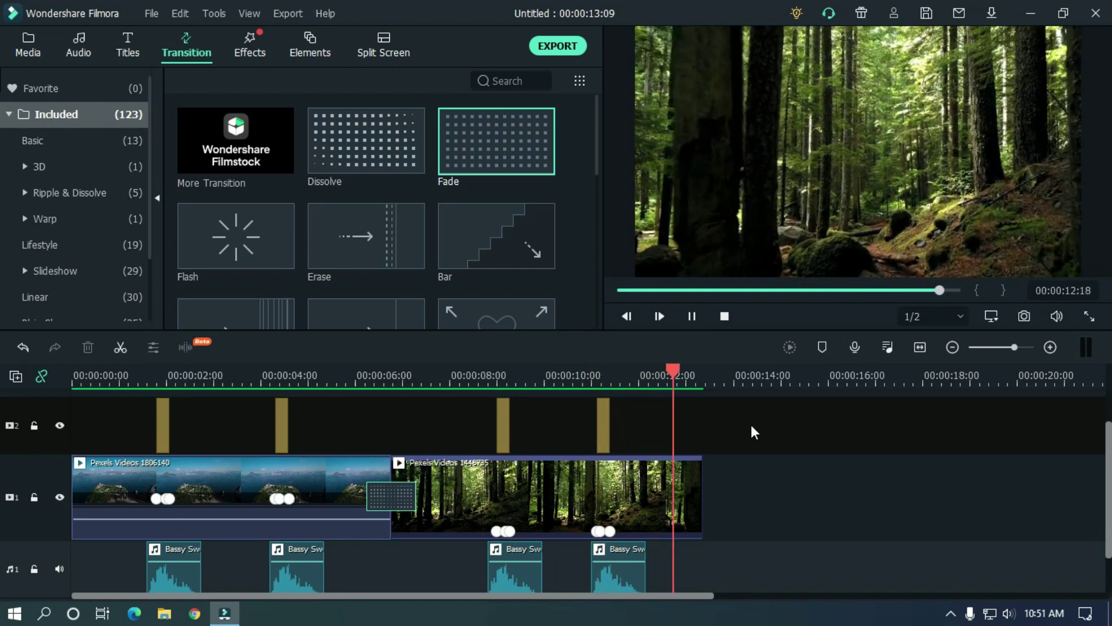
# Open the local MP4 export at 1920x1080, 25 fps, and name the file 'Ramped Zoom Effect'.
pyautogui.click(558, 46)
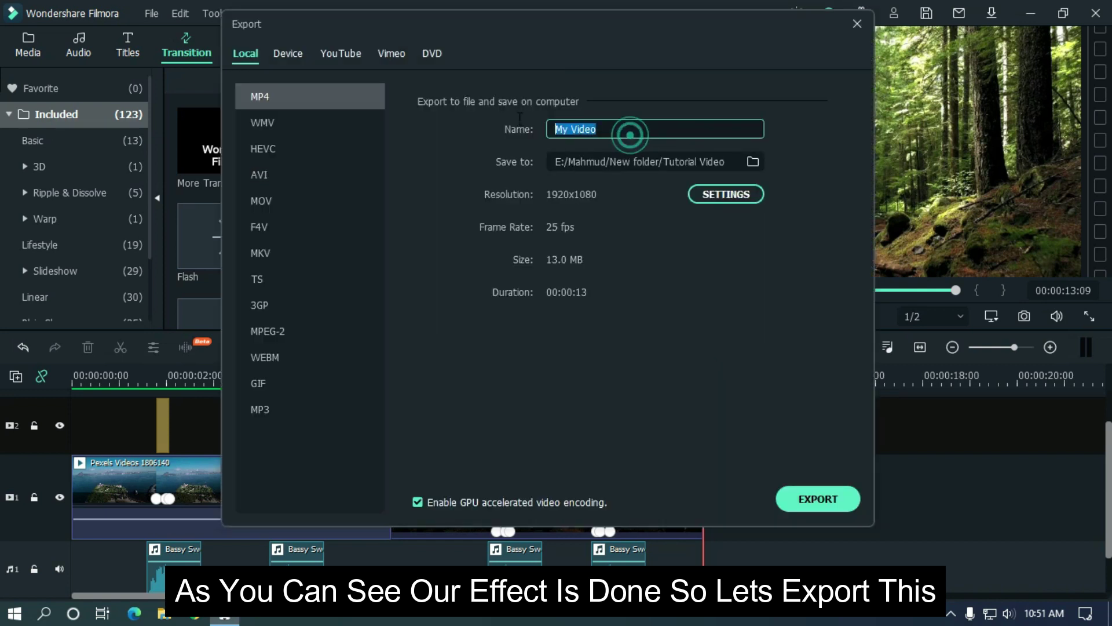
pyautogui.write('Ramp')
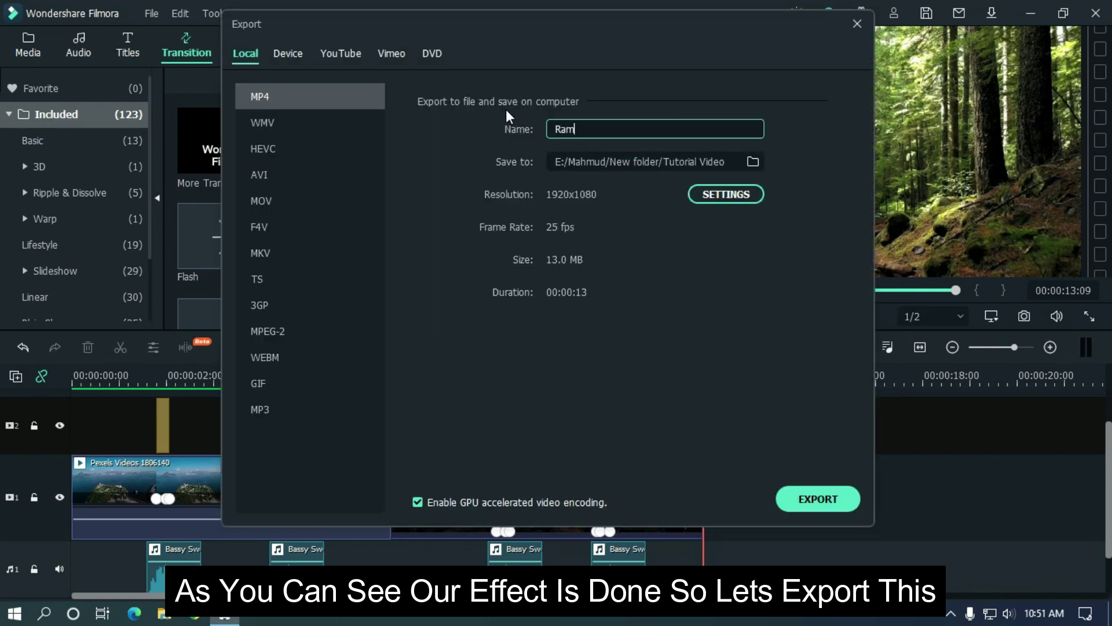